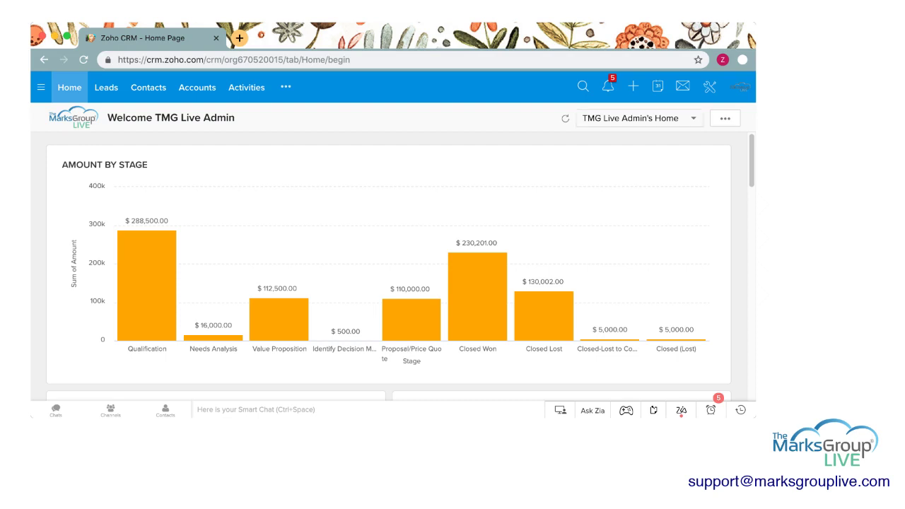
Open the Dal Tile Corporation contact from the Contacts list and scroll to Open Activities.
left_click(149, 87)
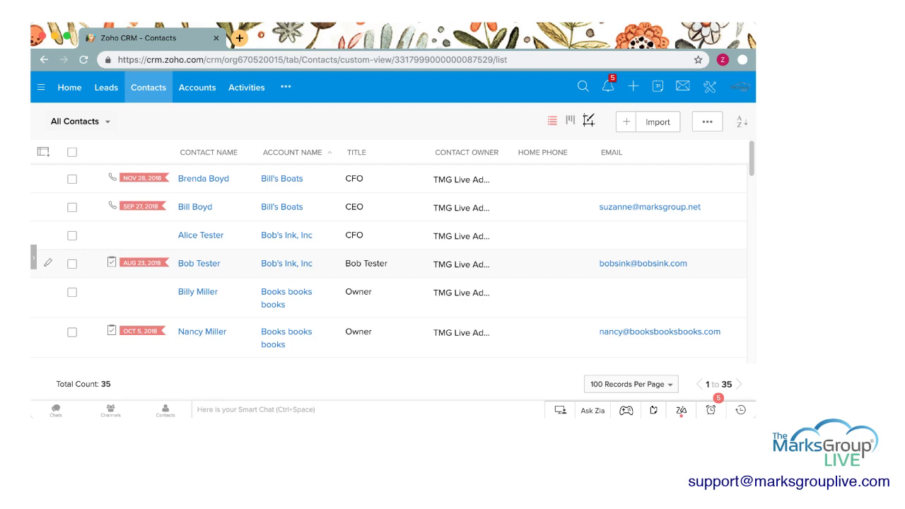
scroll(400, 249, "down", 8)
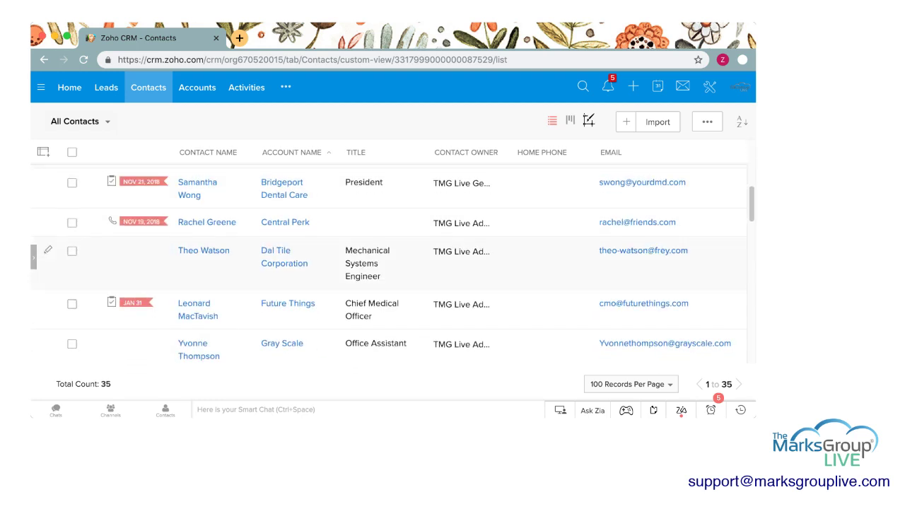
left_click(204, 250)
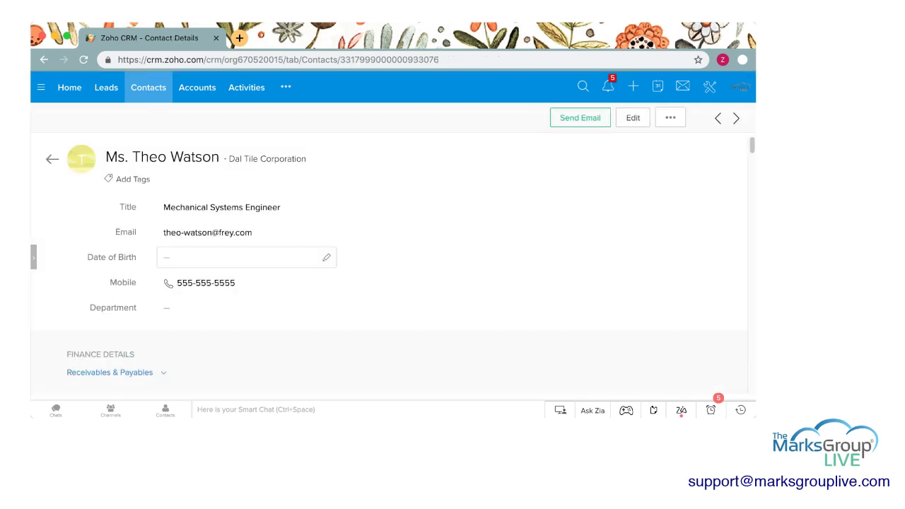
scroll(246, 256, "down", 1)
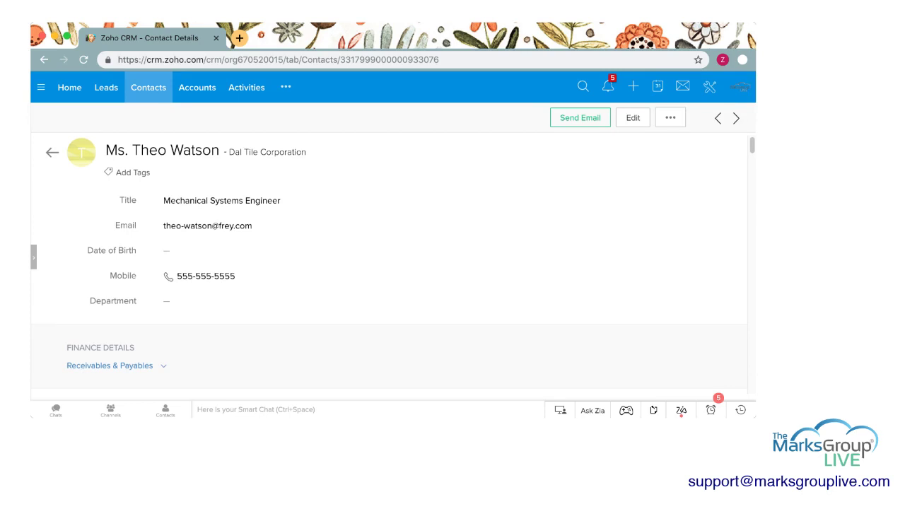
scroll(389, 262, "down", 8)
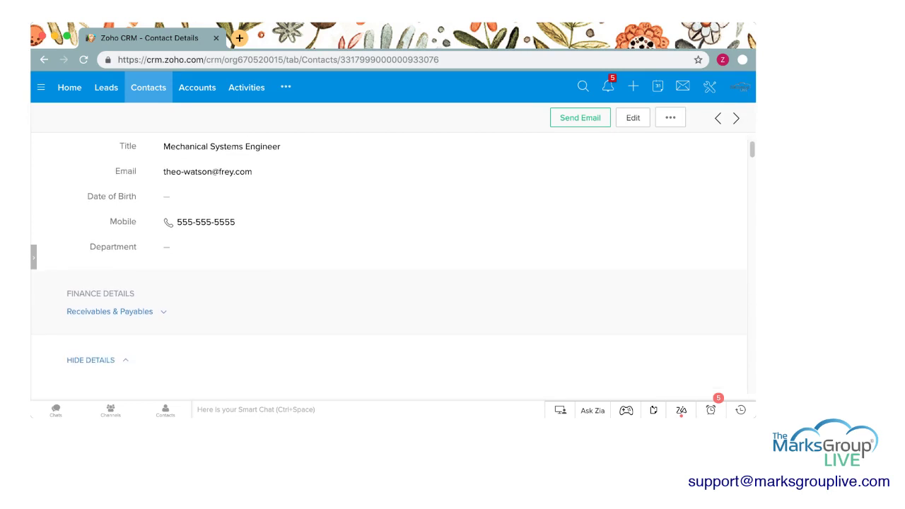
scroll(389, 261, "down", 10)
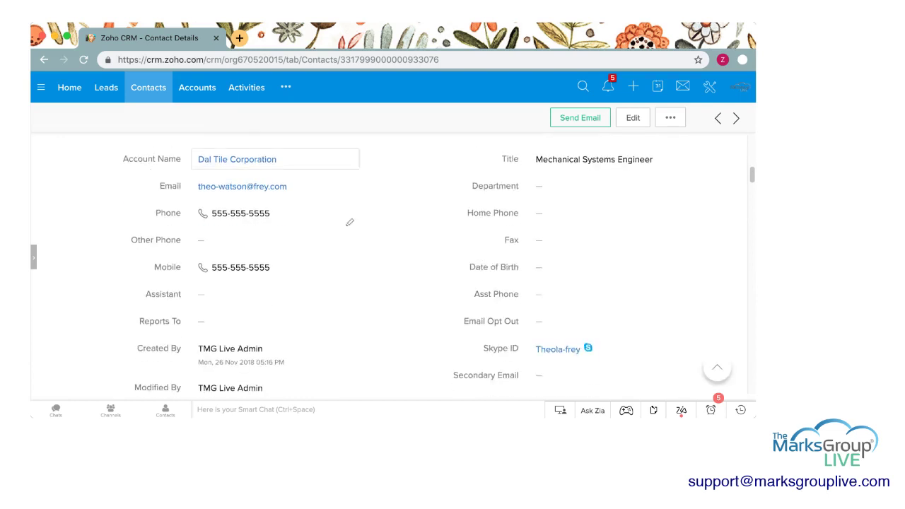
scroll(389, 262, "down", 10)
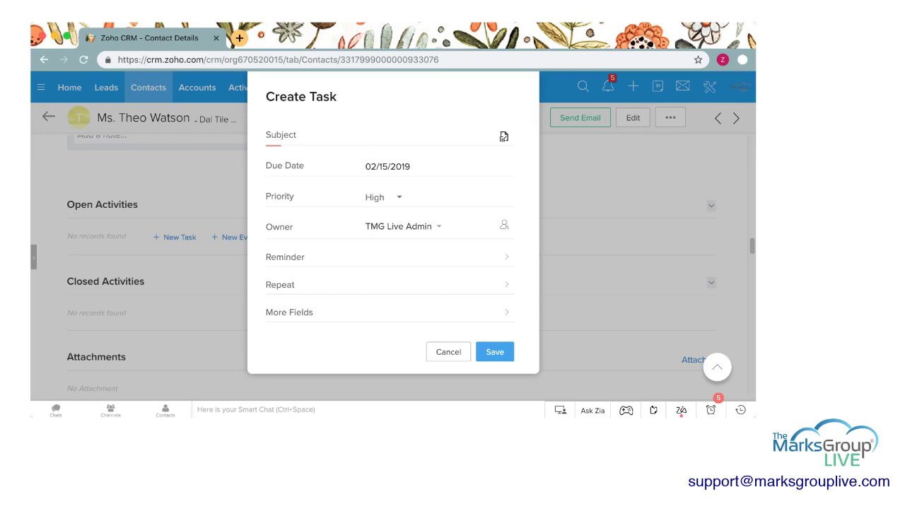
Enter subject 'Weekly Review of Client's Orders' with due date 02/22/2019, then check the priority choices.
type("Weekly Review of Client's ")
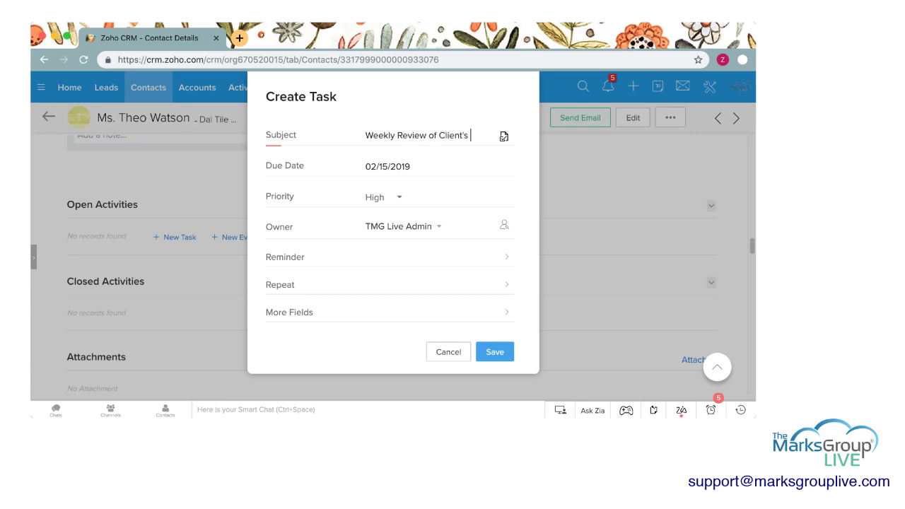
type("Orders")
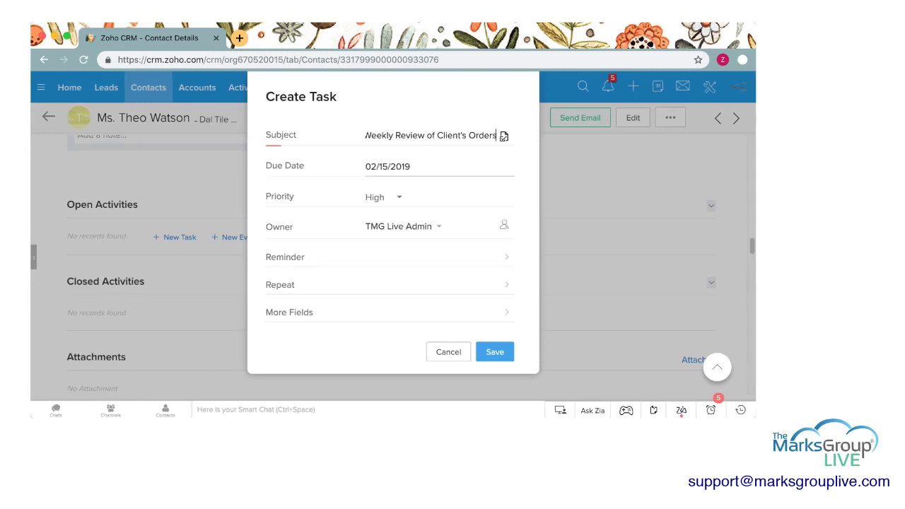
left_click(397, 166)
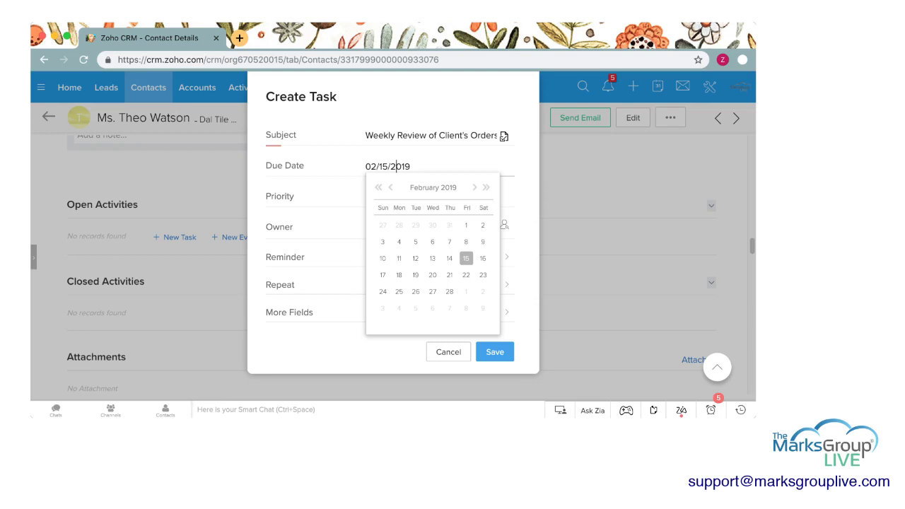
left_click(466, 274)
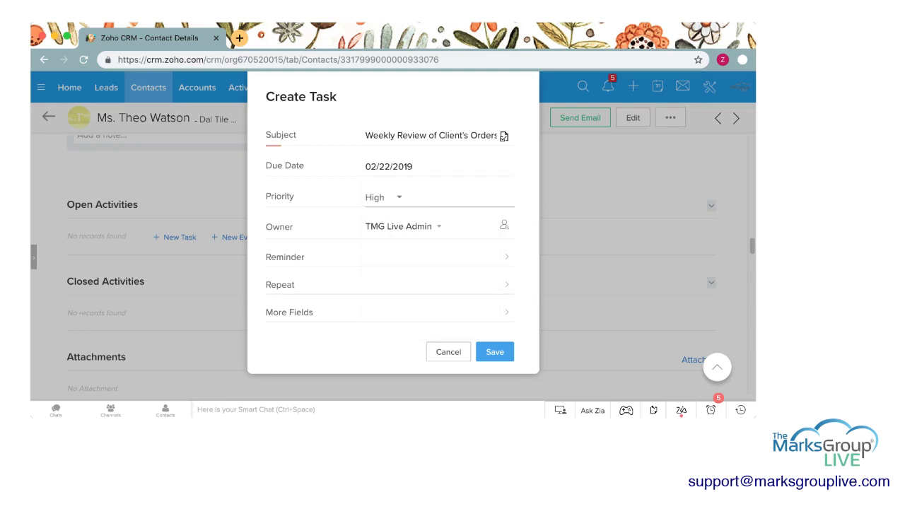
left_click(382, 197)
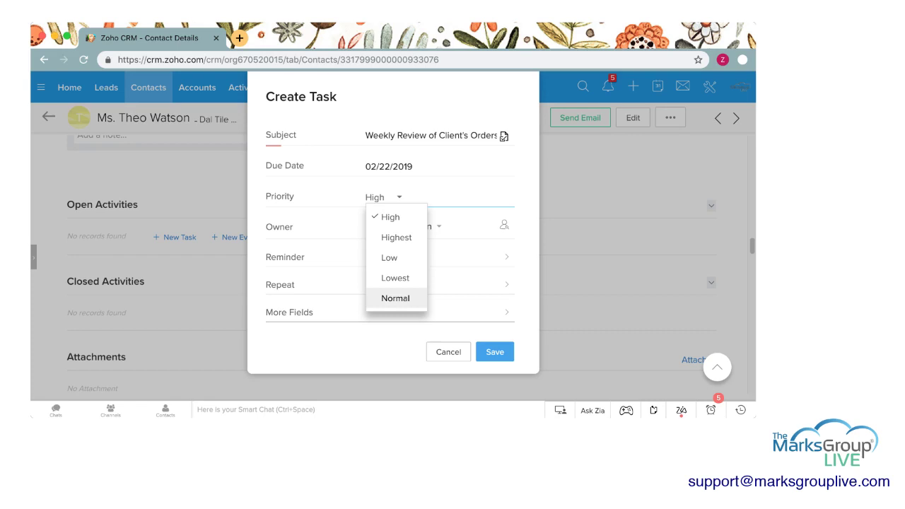
Keep the priority at High and leave the task owner unchanged.
left_click(391, 217)
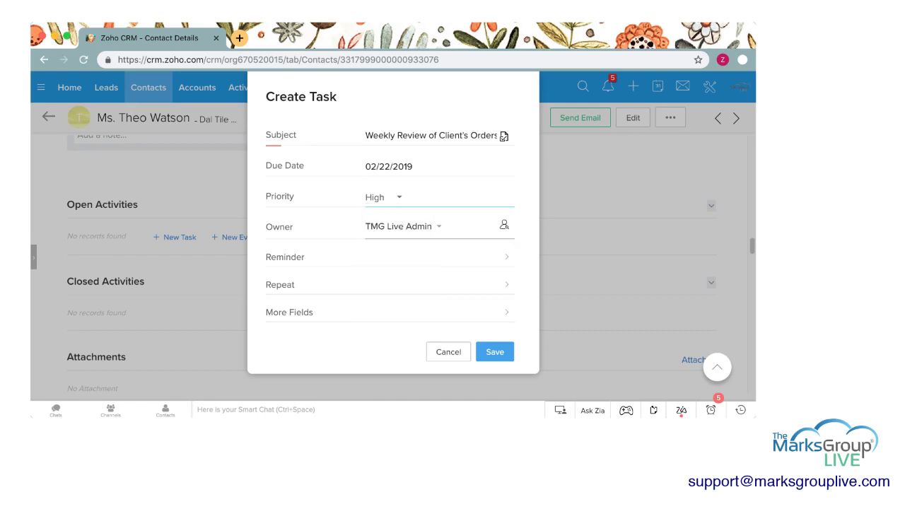
left_click(399, 227)
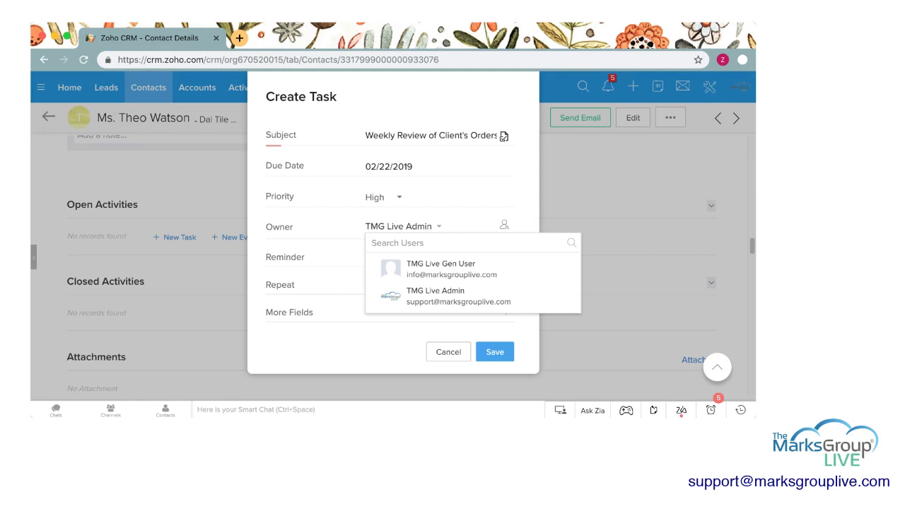
key("Escape")
left_click(399, 227)
key("Escape")
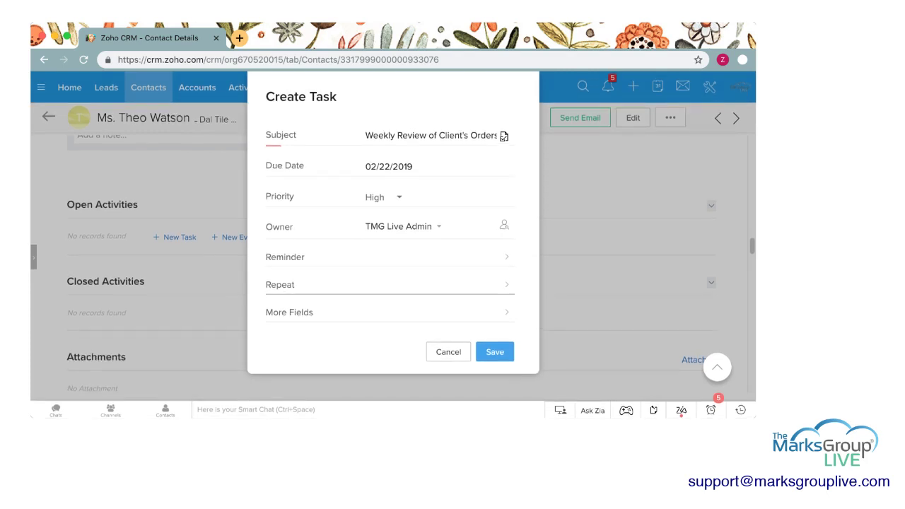
Set a non-repeating Pop-up reminder for 02/22/2019.
left_click(318, 257)
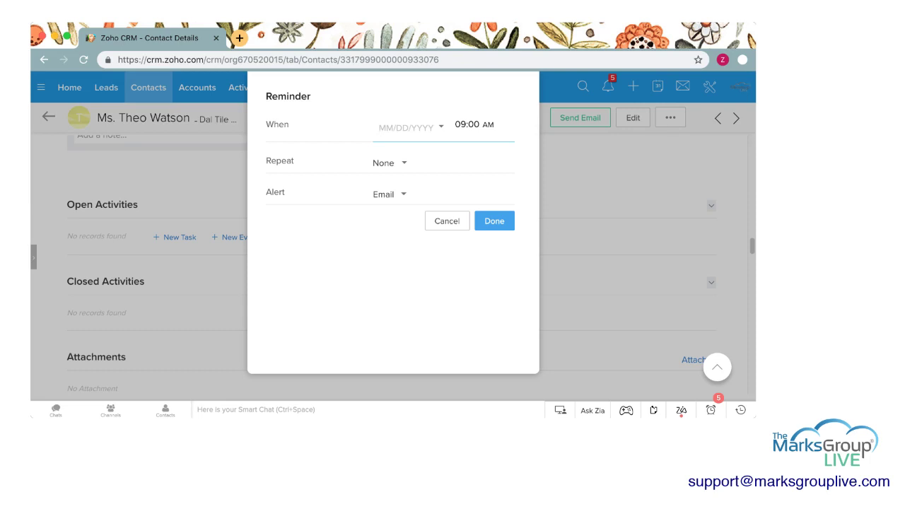
left_click(406, 127)
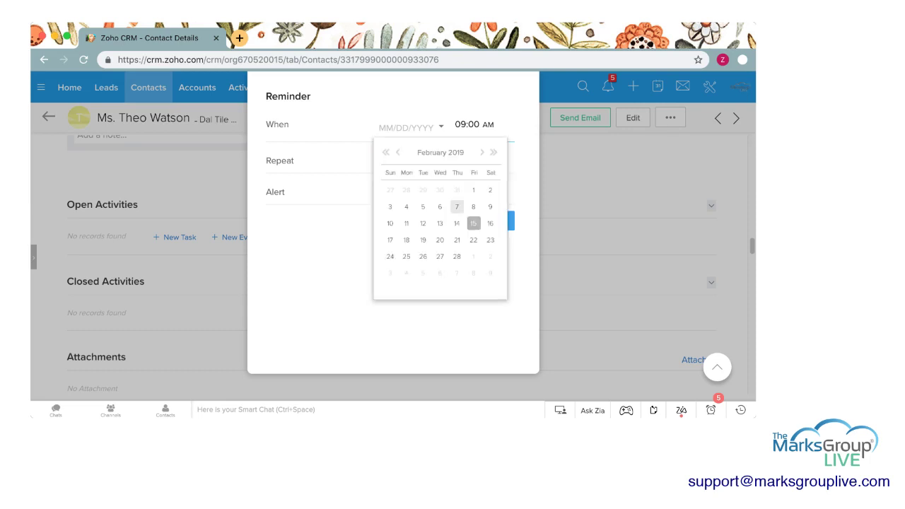
left_click(473, 238)
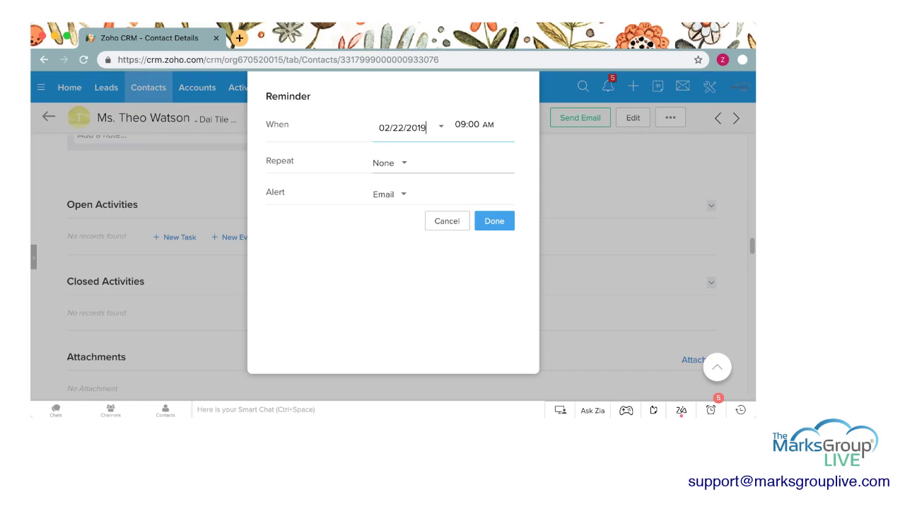
left_click(388, 163)
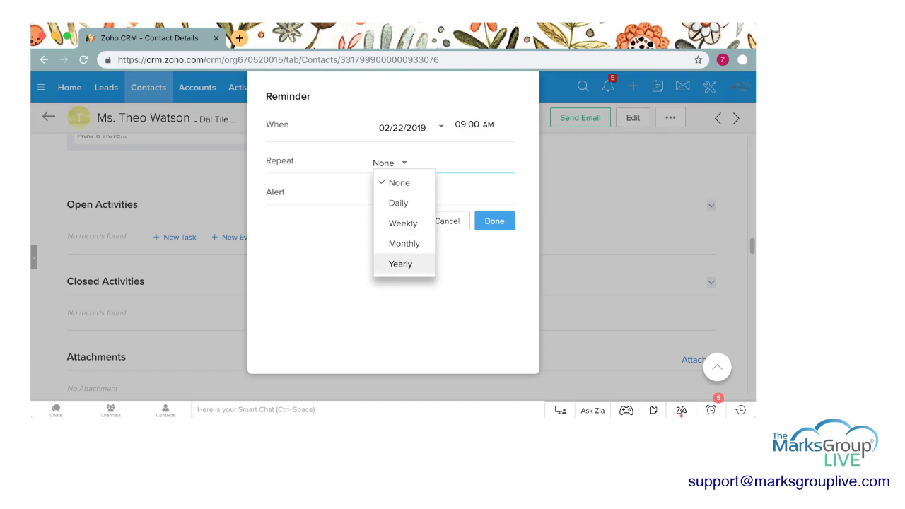
left_click(399, 182)
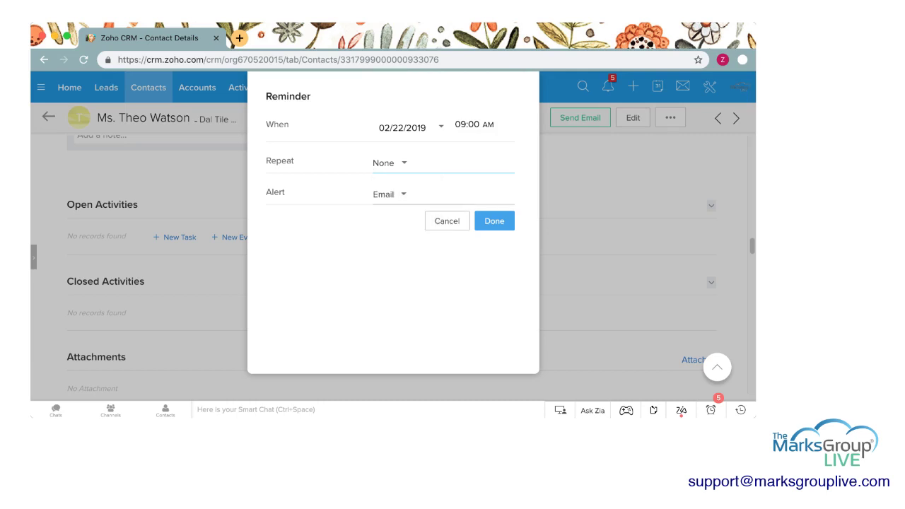
left_click(387, 194)
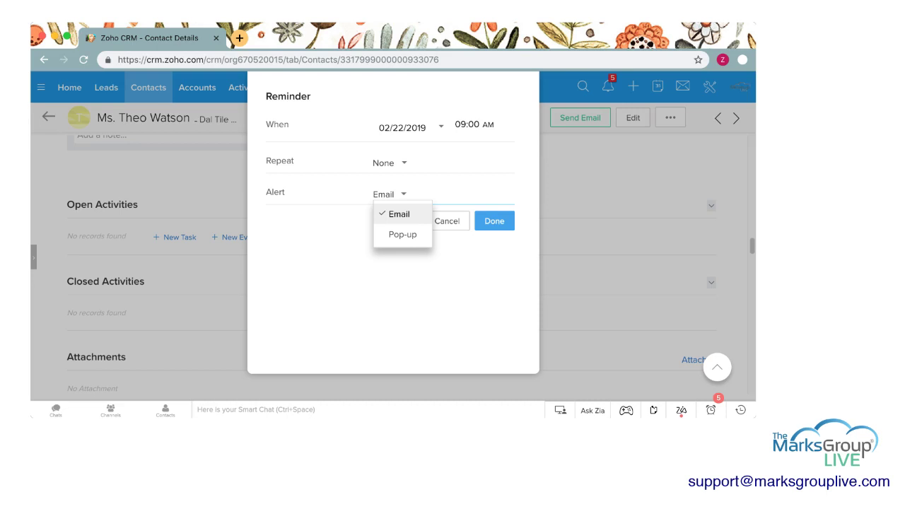
left_click(403, 234)
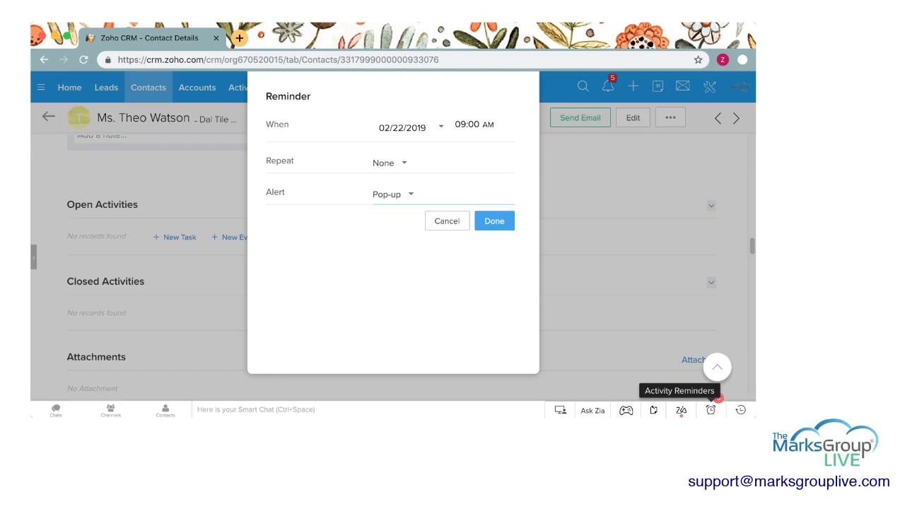
Dismiss the two old Schedule Phone Outreach reminders and confirm the reminder settings.
left_click(711, 409)
left_click(712, 409)
left_click(712, 409)
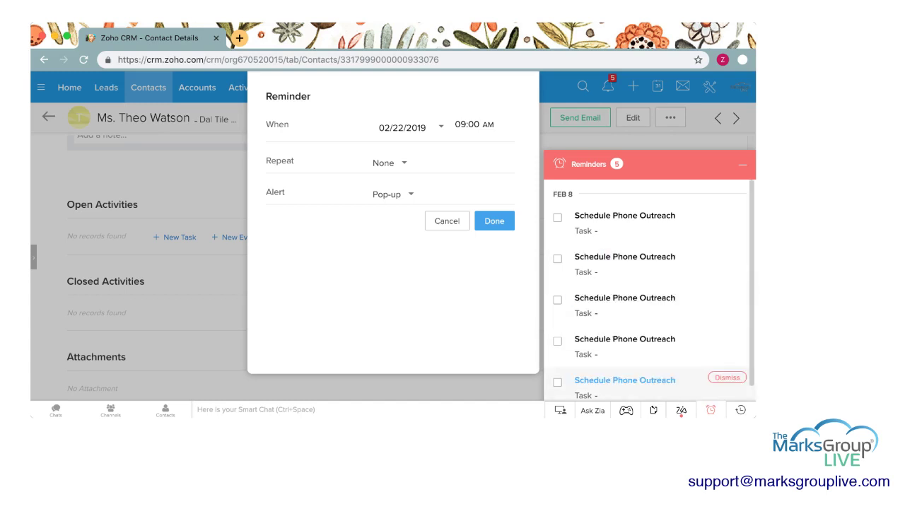
left_click(727, 212)
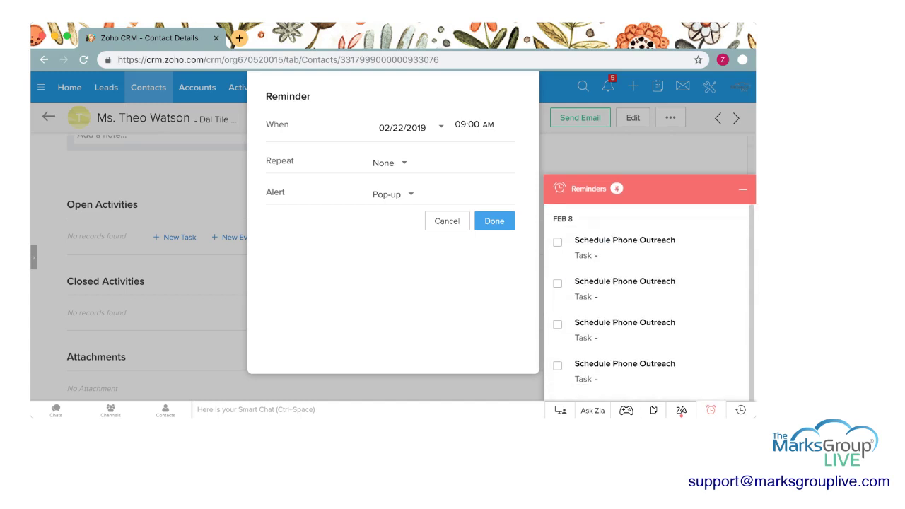
left_click(727, 236)
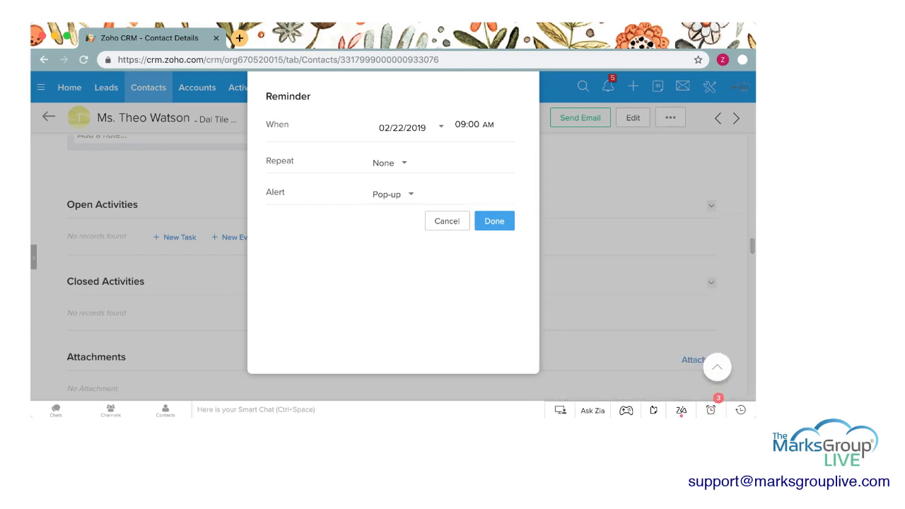
left_click(494, 221)
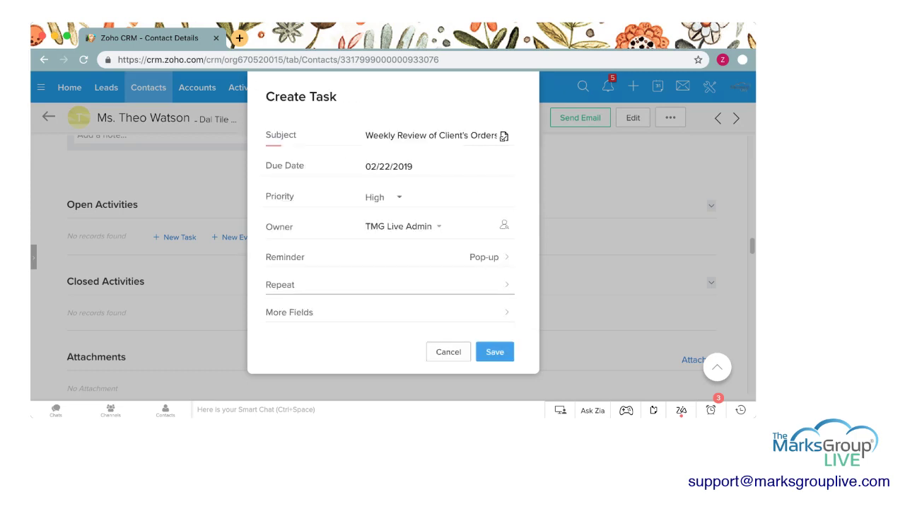
Set the repeat range from start date 02/15/2019 to end date 03/29/2019.
left_click(318, 284)
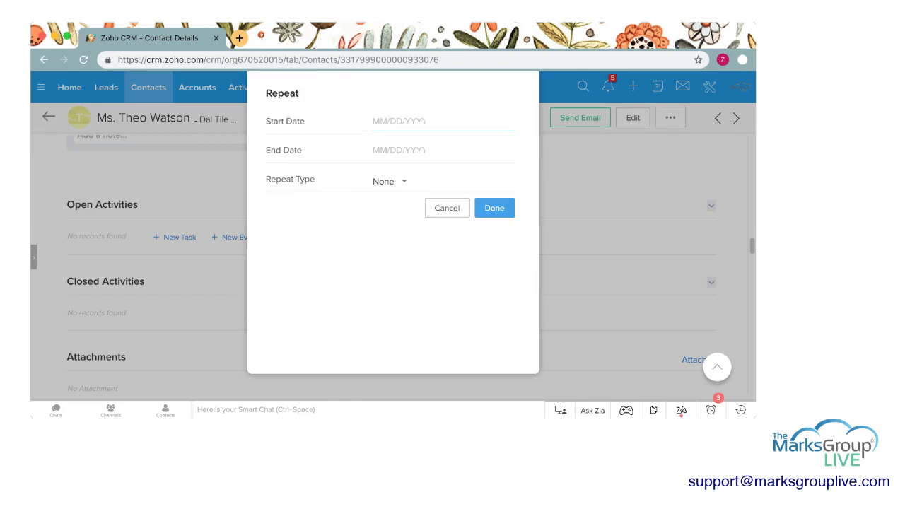
left_click(398, 121)
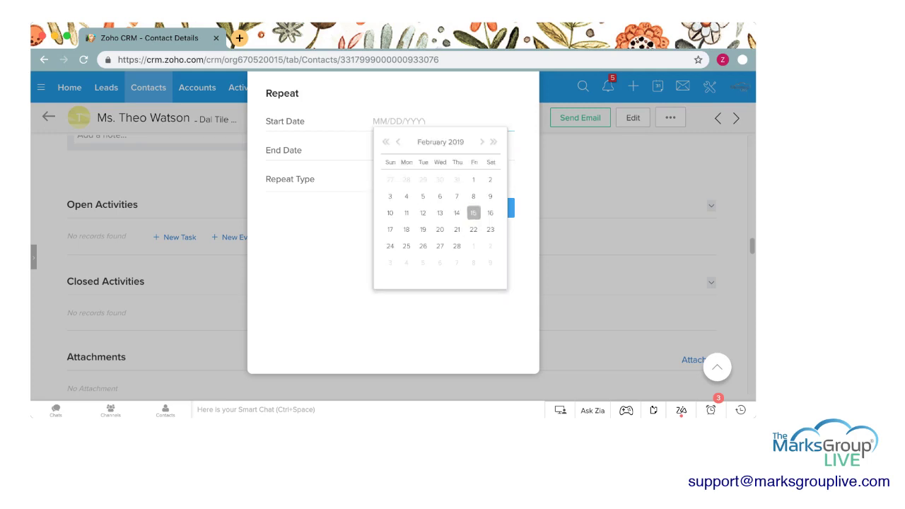
left_click(473, 213)
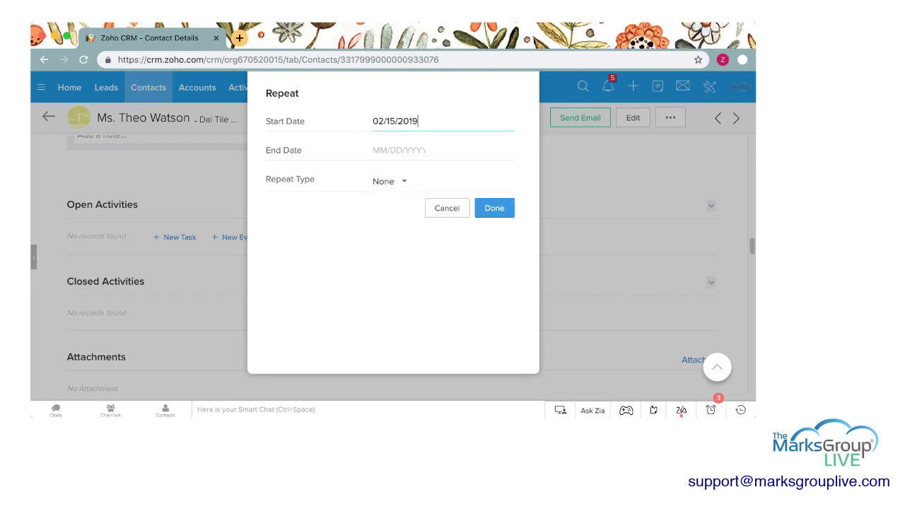
left_click(398, 149)
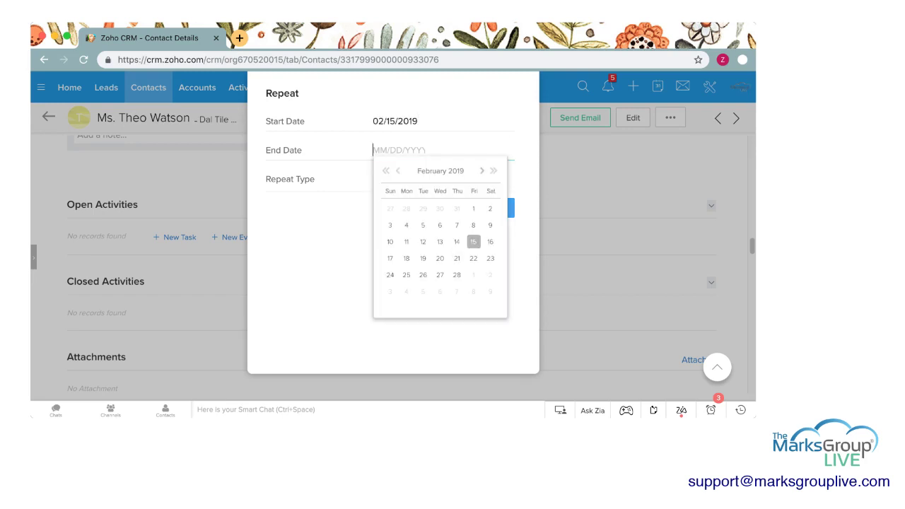
left_click(481, 170)
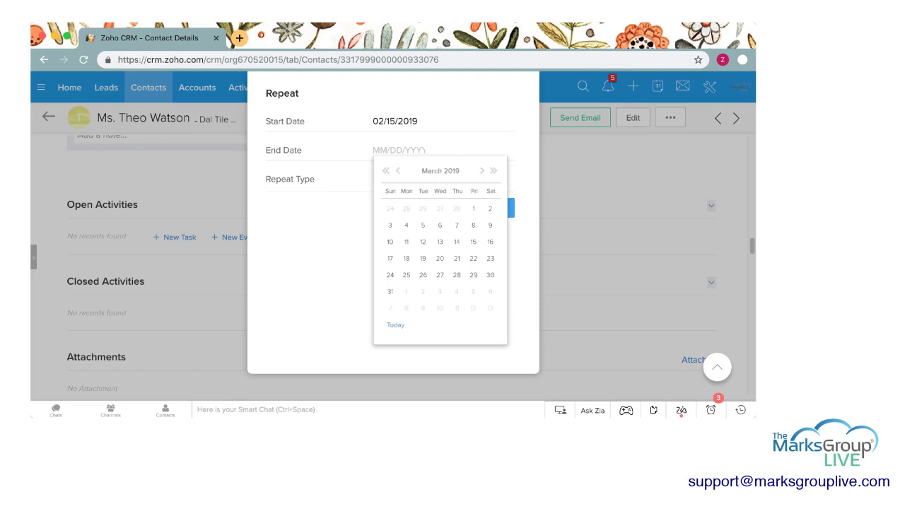
left_click(474, 275)
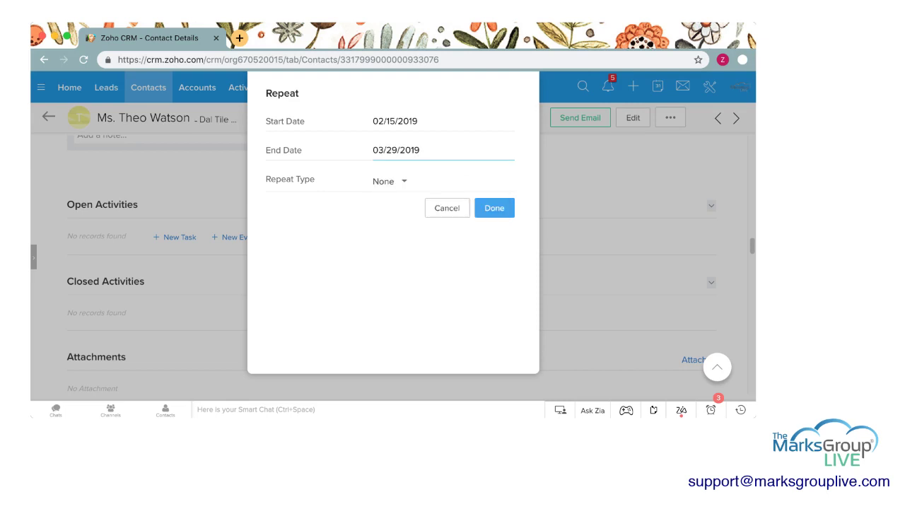
Make the task repeat Weekly, every 1 week, on Fridays.
left_click(387, 181)
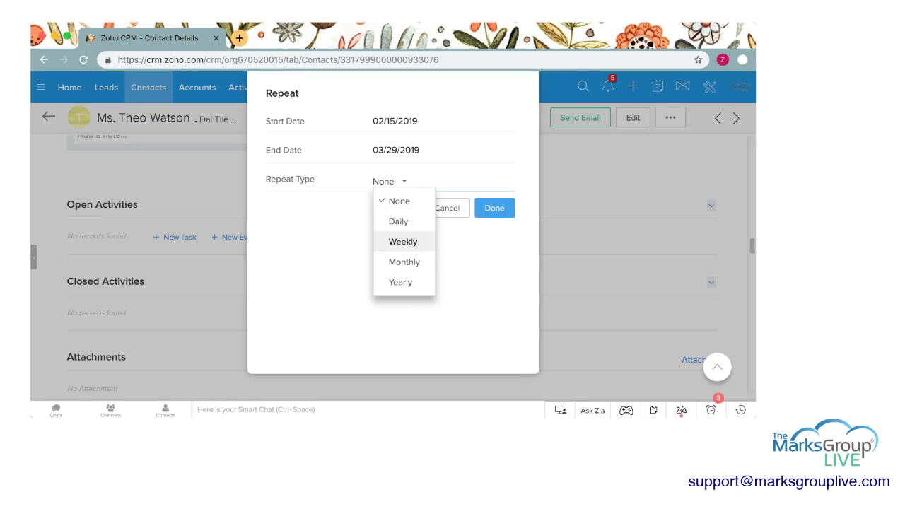
left_click(403, 241)
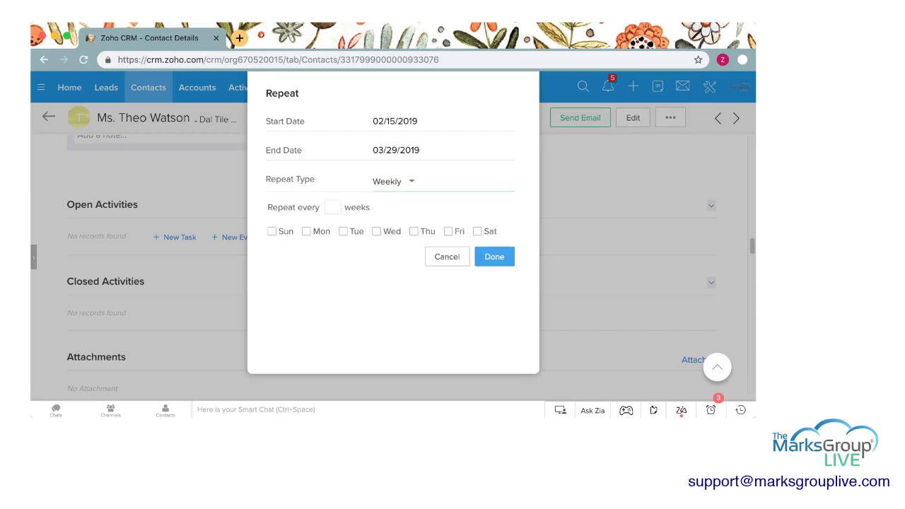
left_click(332, 207)
type("1")
left_click(448, 231)
Confirm the repeat and turn on Send Notification Email, leaving status Not Started.
left_click(495, 256)
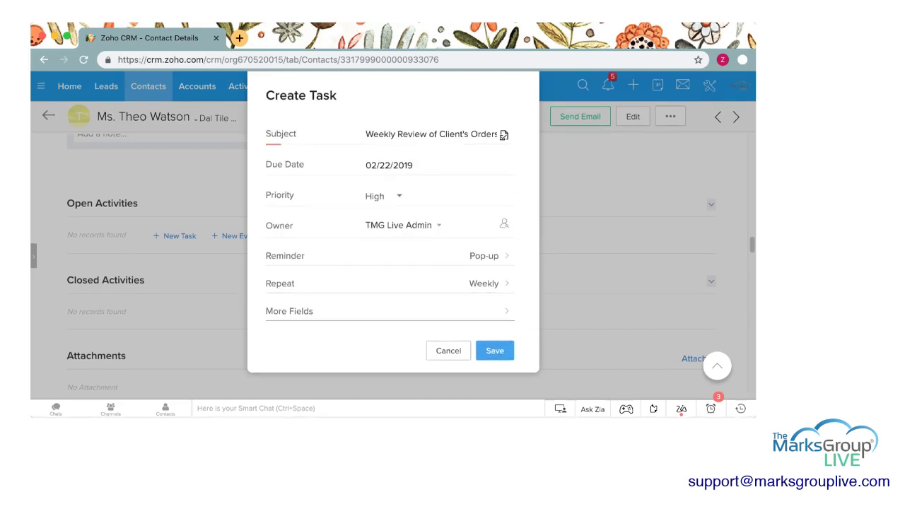
left_click(289, 312)
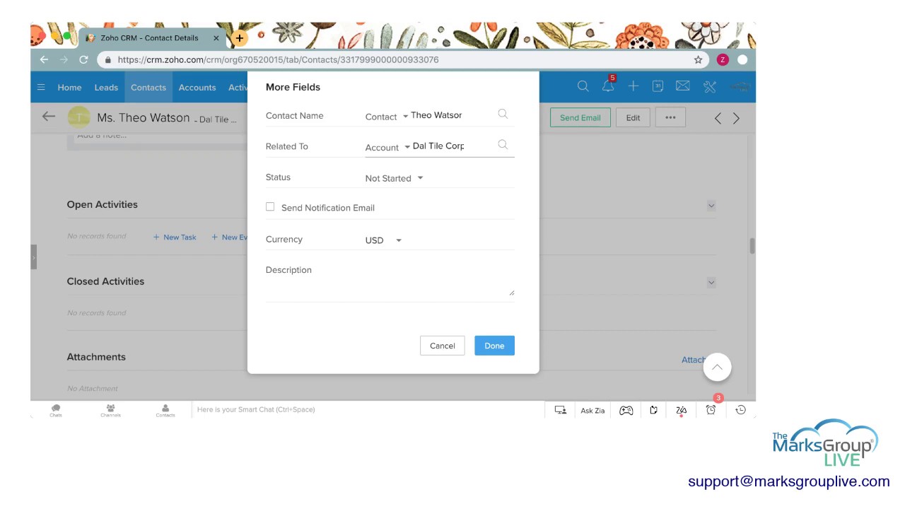
left_click(393, 178)
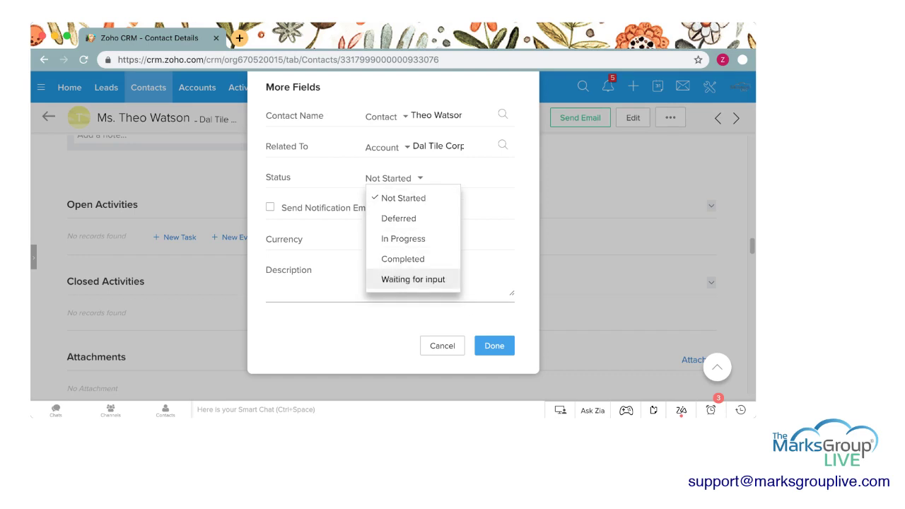
left_click(382, 241)
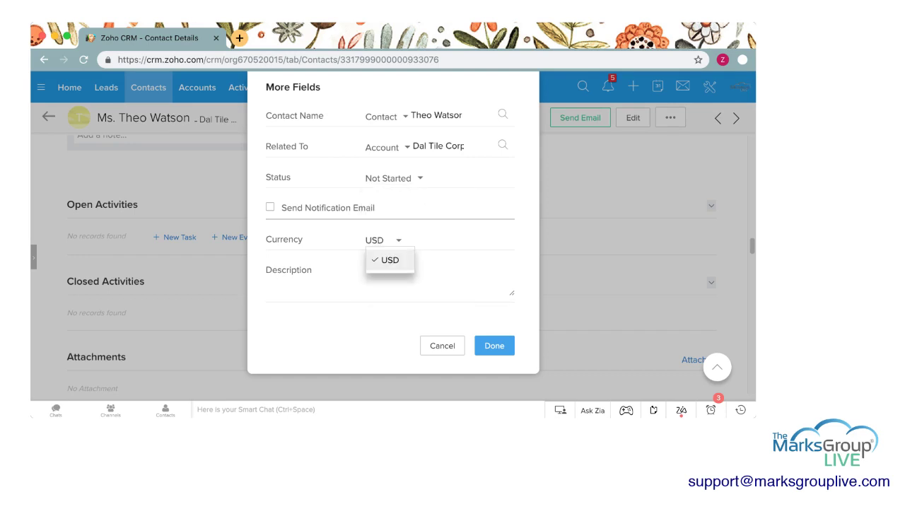
left_click(270, 207)
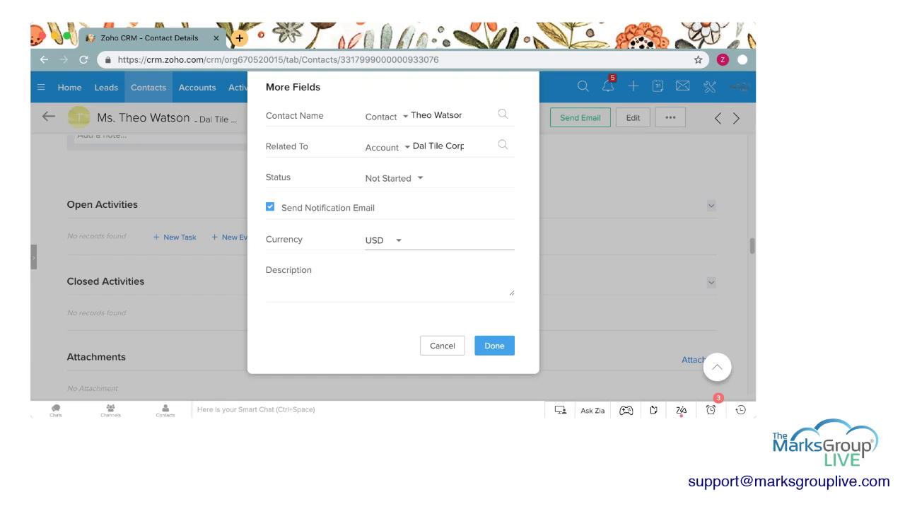
left_click(381, 241)
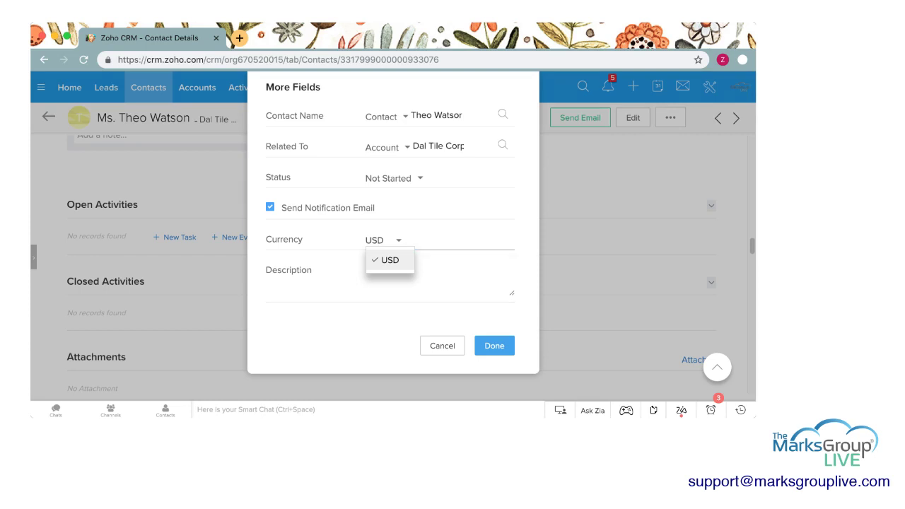
Add the description 'This is a weekly reminder to send out this client's paper order' and save the task.
left_click(319, 287)
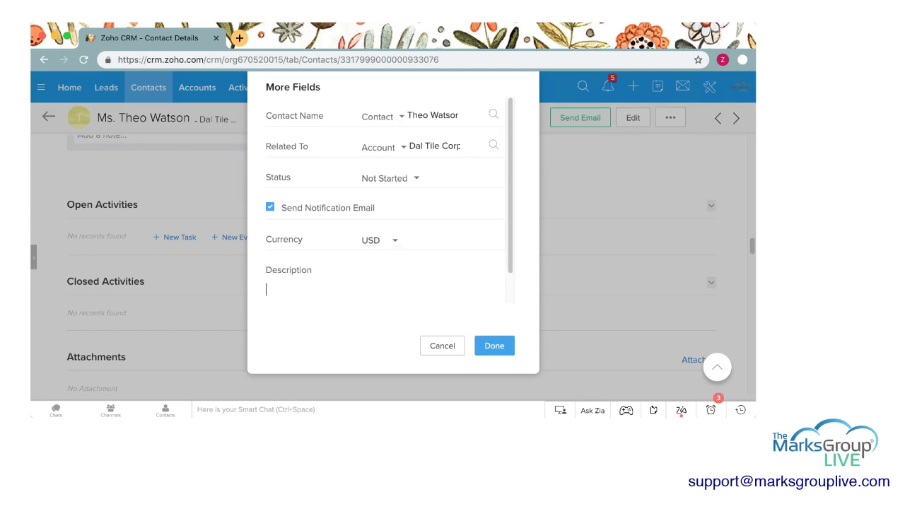
type("This is a weekly reminder to sen")
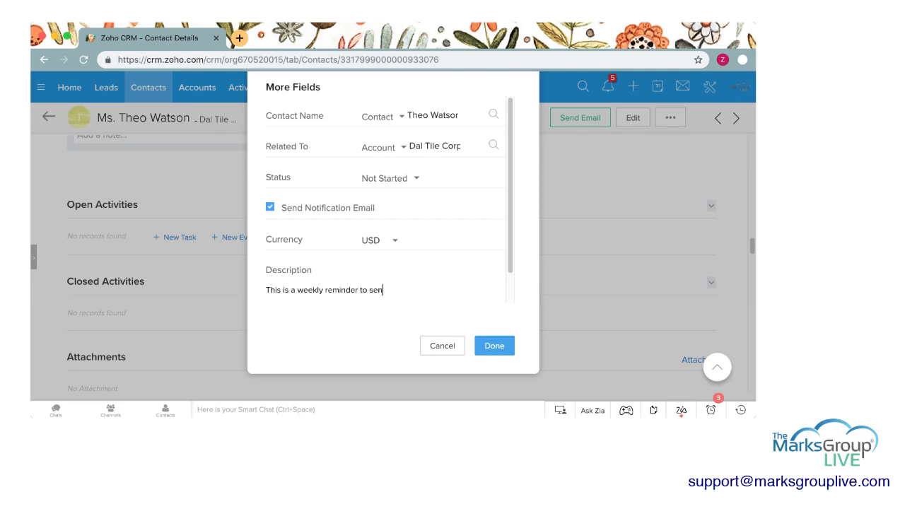
type("d out this clent's")
key("BackSpace")
key("BackSpace")
key("BackSpace")
key("BackSpace")
key("BackSpace")
type("ient's paper wo")
key("BackSpace")
key("BackSpace")
key("BackSpace")
type("order")
left_click(494, 345)
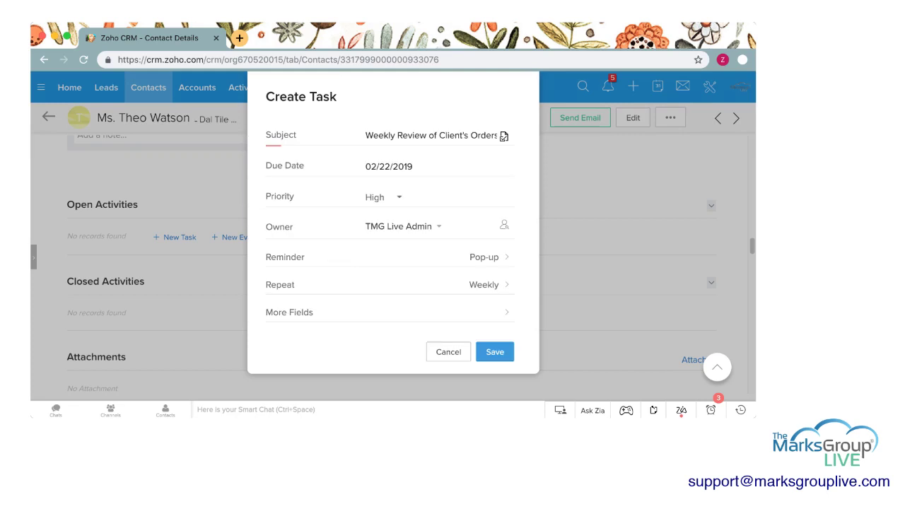
left_click(495, 352)
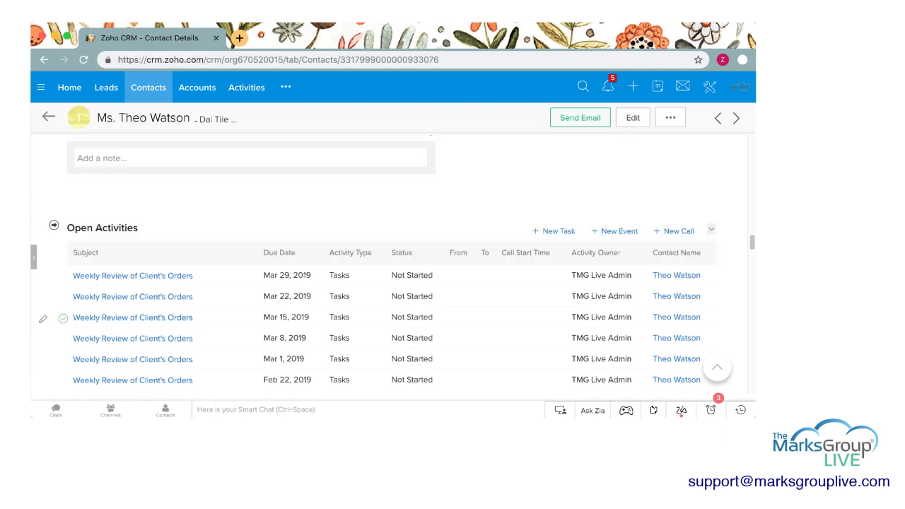
Scroll through Open Activities to review the weekly Weekly Review of Client's Orders entries.
scroll(381, 318, "down", 2)
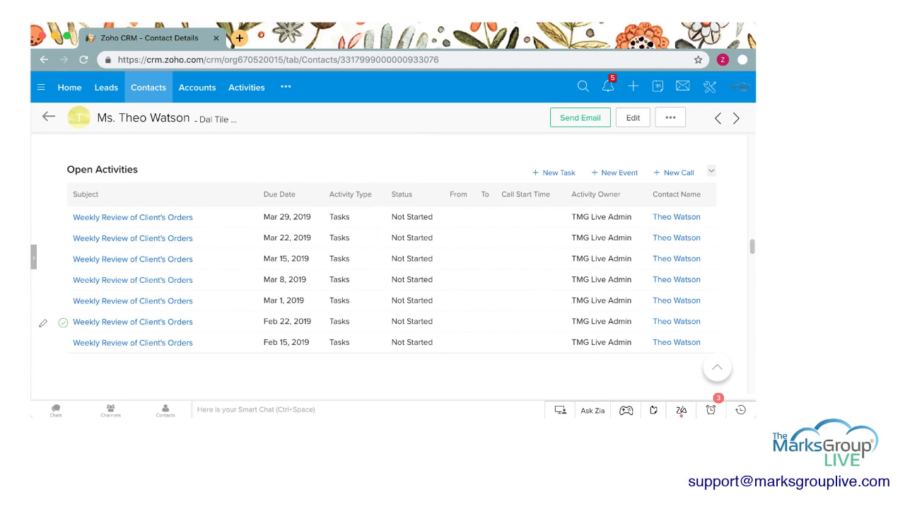
scroll(382, 318, "down", 1)
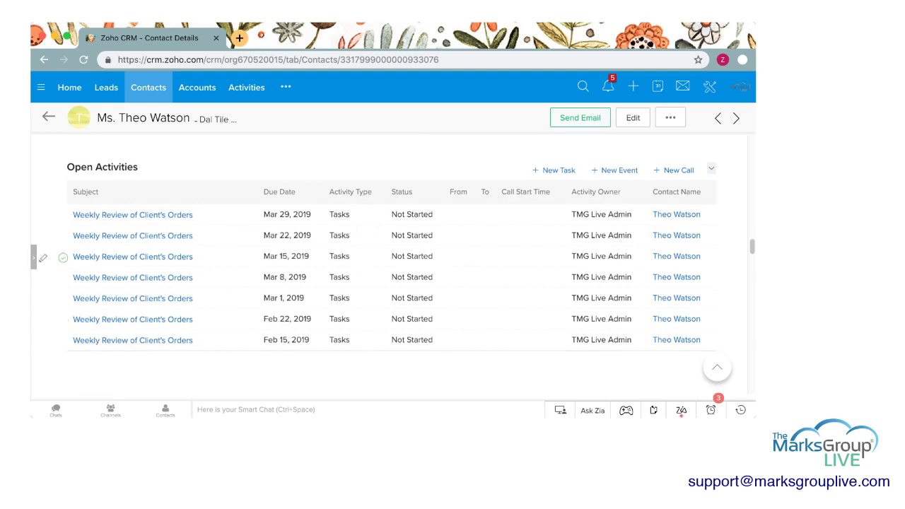
scroll(382, 256, "down", 1)
scroll(382, 256, "up", 10)
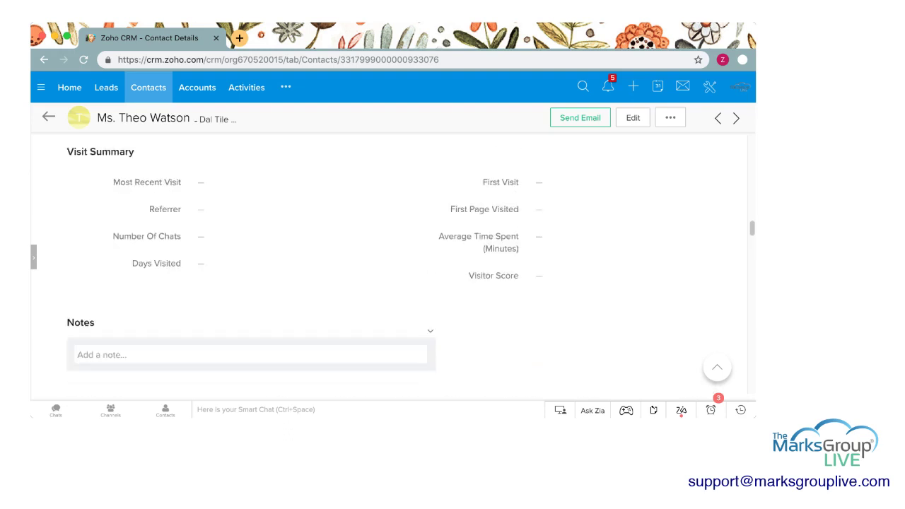
scroll(389, 268, "up", 10)
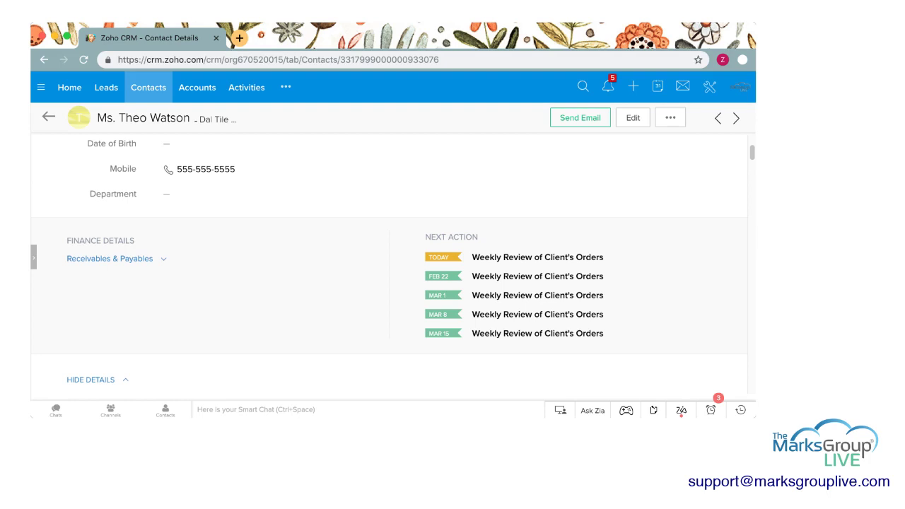
scroll(389, 269, "down", 10)
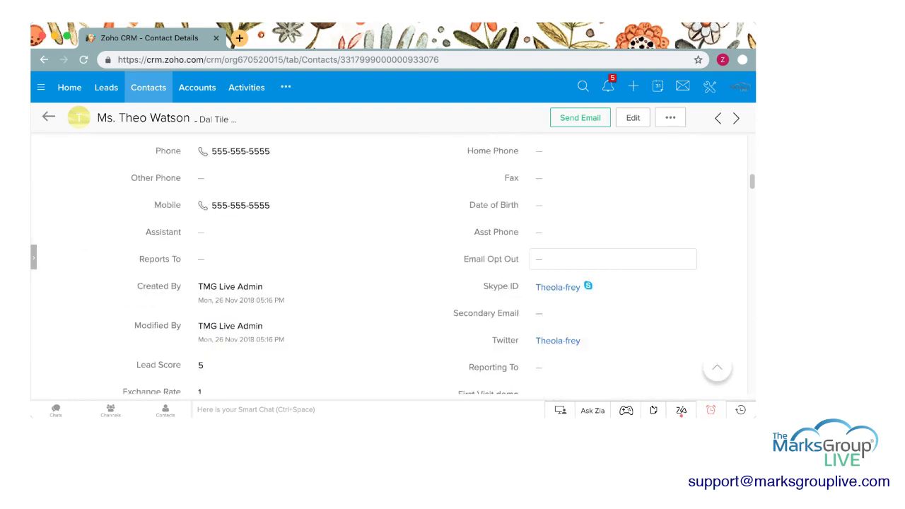
Show the pending reminders and scroll through the contact's listed weekly review tasks.
left_click(711, 411)
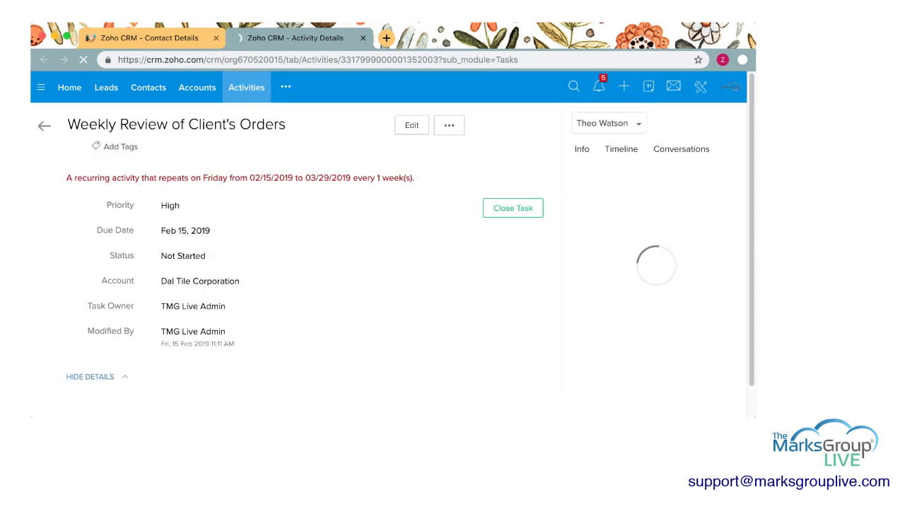
scroll(297, 269, "down", 5)
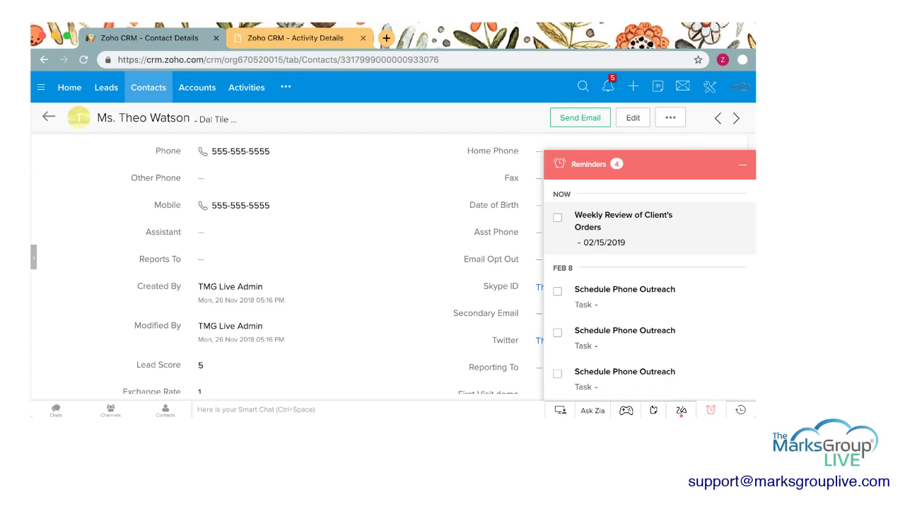
scroll(392, 269, "down", 5)
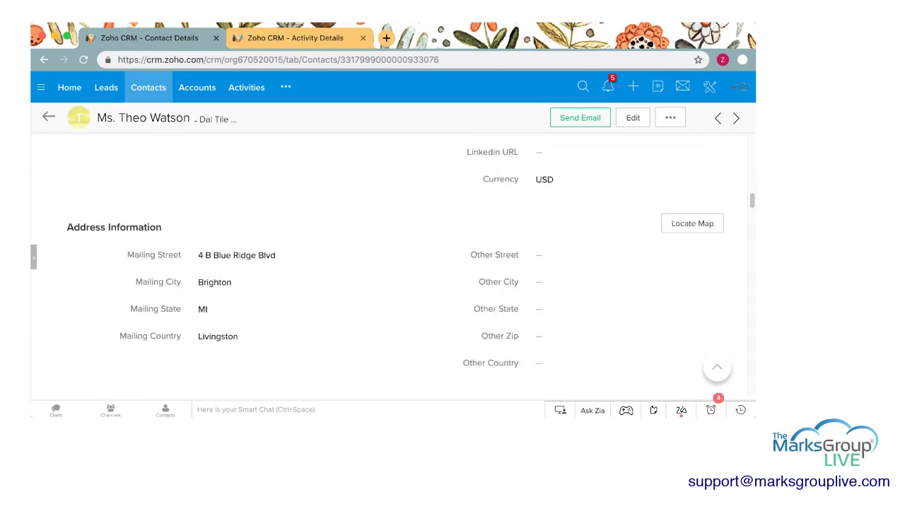
scroll(393, 269, "up", 10)
scroll(393, 268, "down", 2)
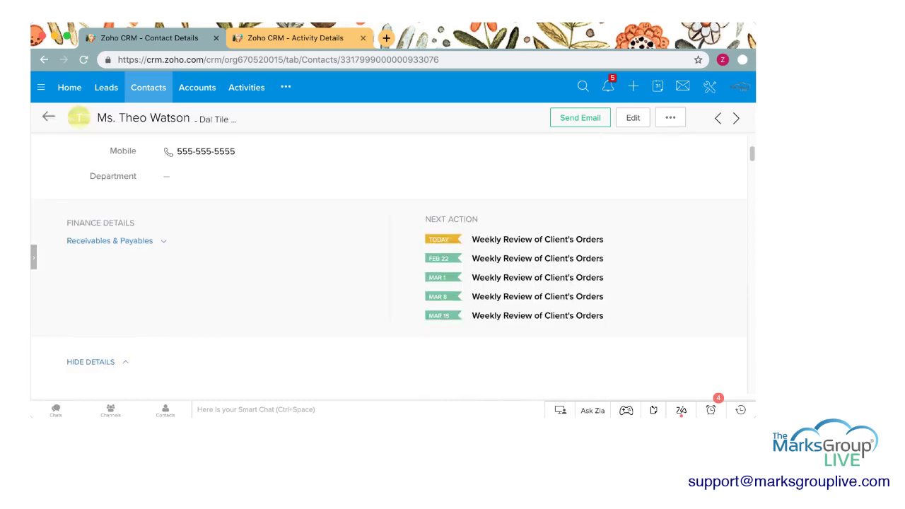
scroll(393, 269, "down", 20)
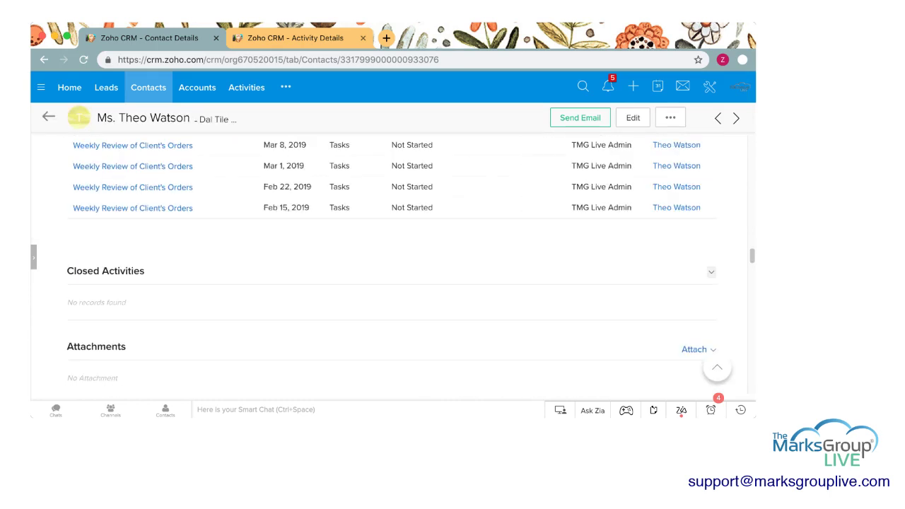
scroll(392, 230, "up", 1)
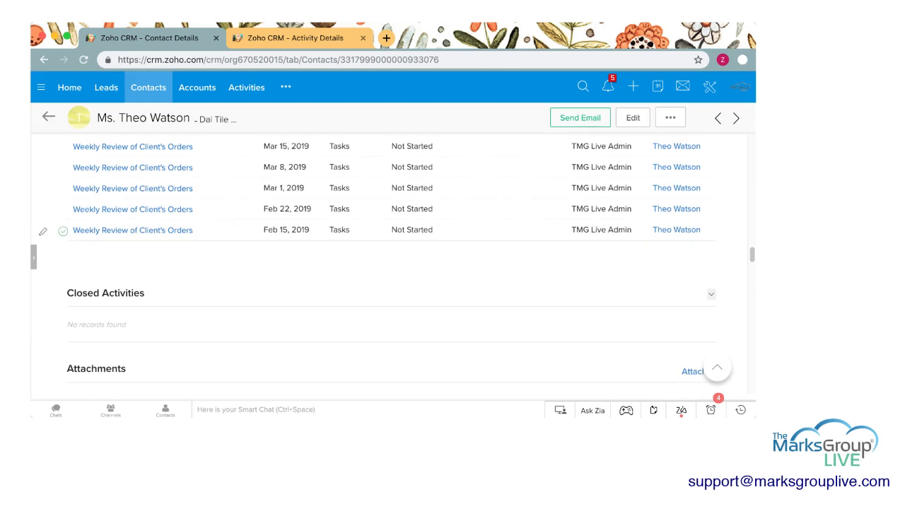
Open the Feb 15 Weekly Review of Client's Orders task.
left_click(132, 230)
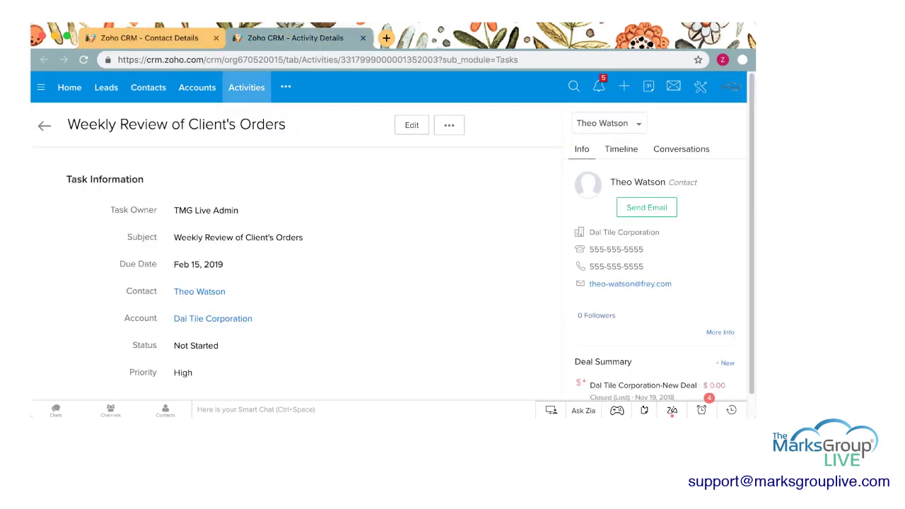
scroll(297, 276, "down", 3)
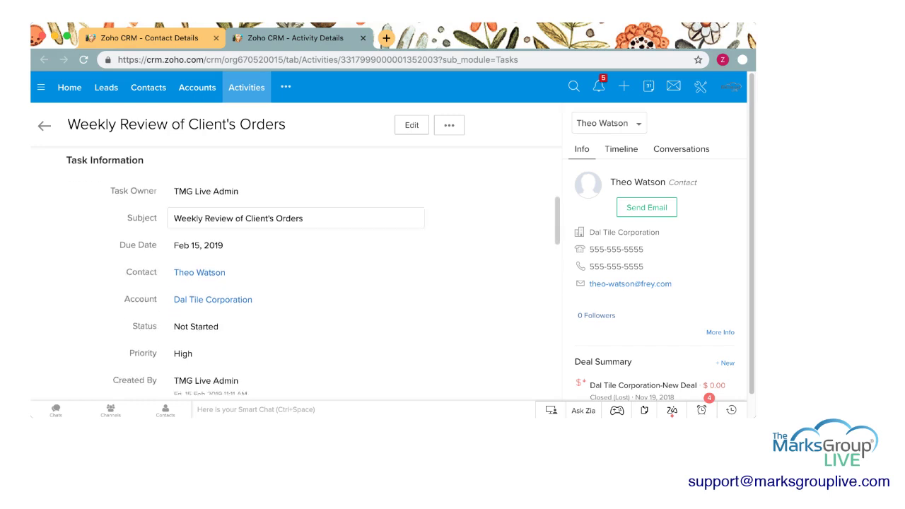
scroll(297, 276, "down", 5)
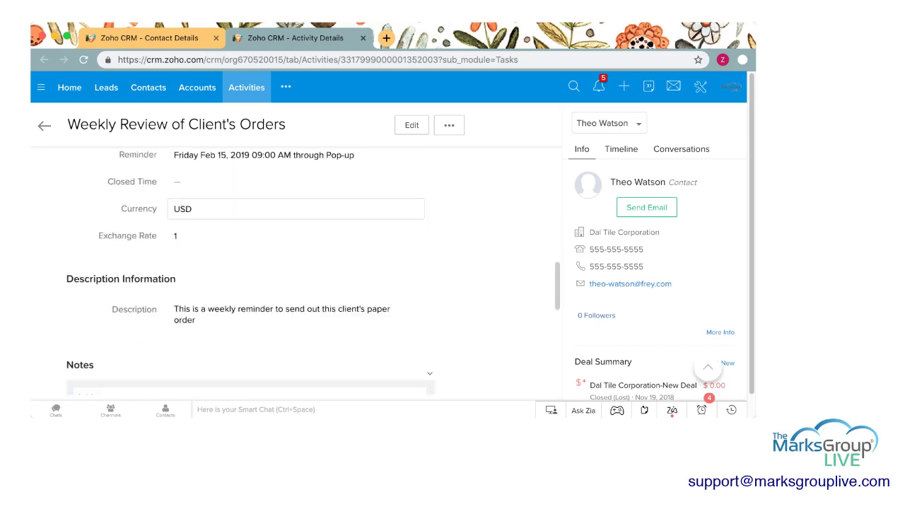
scroll(297, 276, "down", 3)
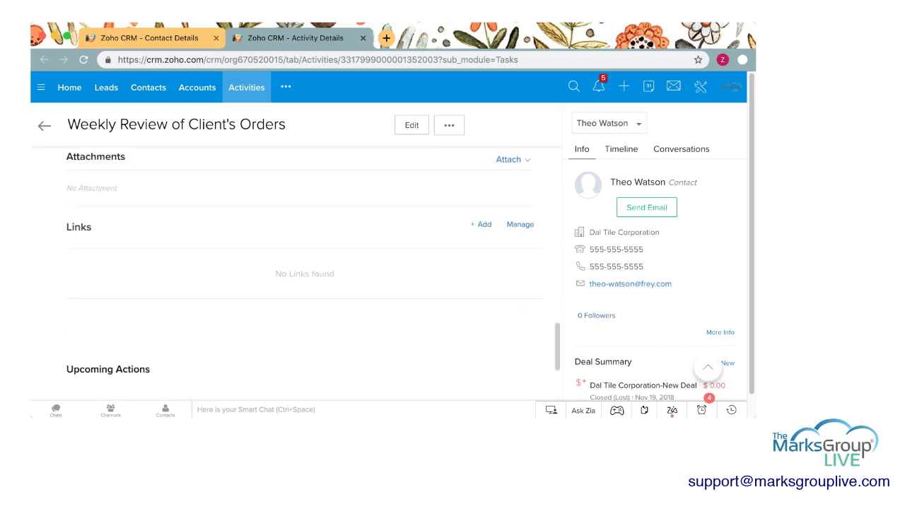
scroll(297, 276, "up", 4)
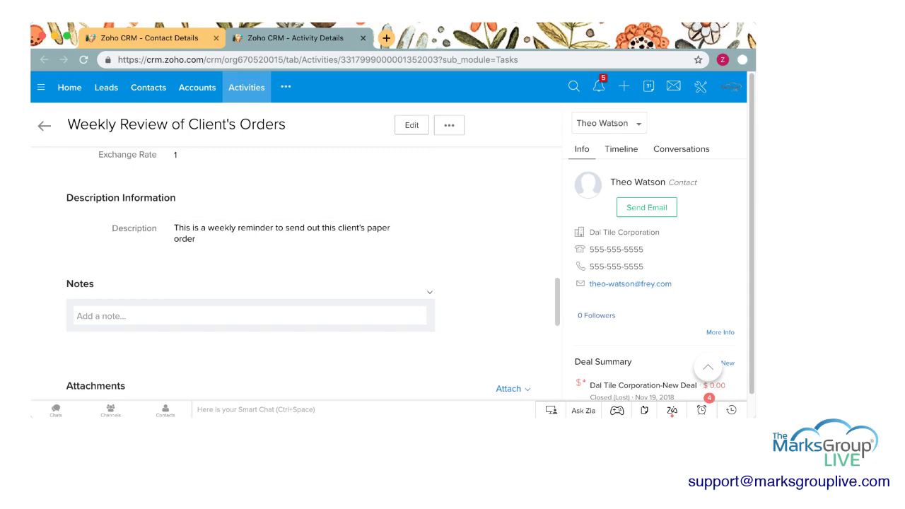
Save a note stating the task was completed on 2/15, signed with the user's name.
left_click(248, 316)
type("This was compelted on")
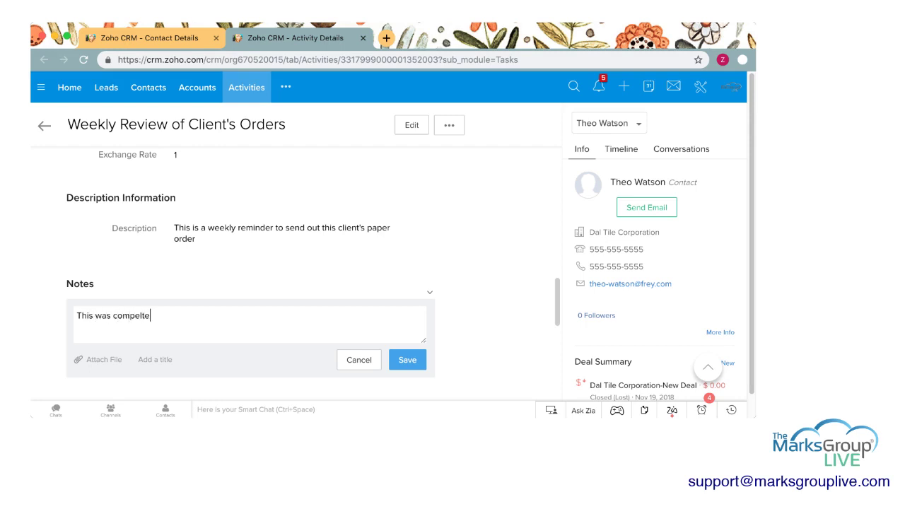
key("BackSpace")
key("BackSpace")
key("BackSpace")
key("BackSpace")
key("BackSpace")
key("BackSpace")
key("BackSpace")
key("BackSpace")
type("leted on 2/15 by Rachae")
key("BackSpace")
type("l")
left_click(407, 360)
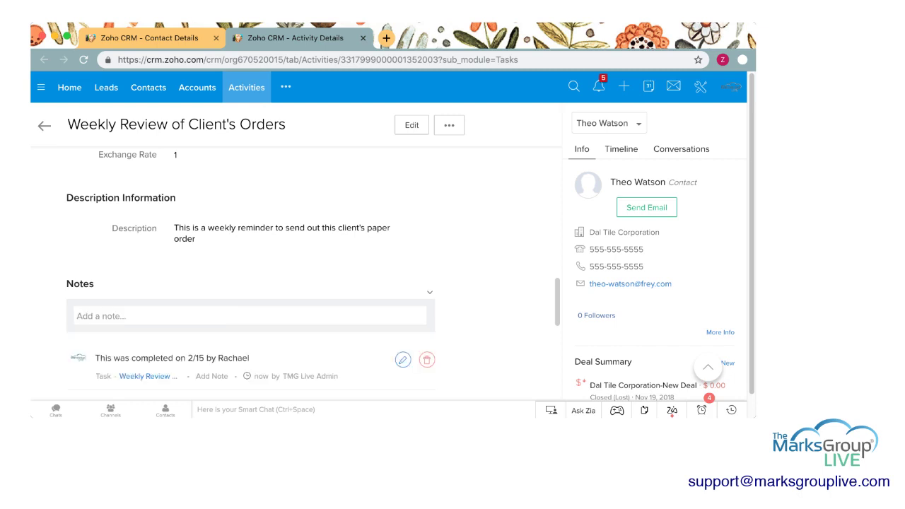
scroll(297, 283, "down", 3)
scroll(297, 283, "down", 3)
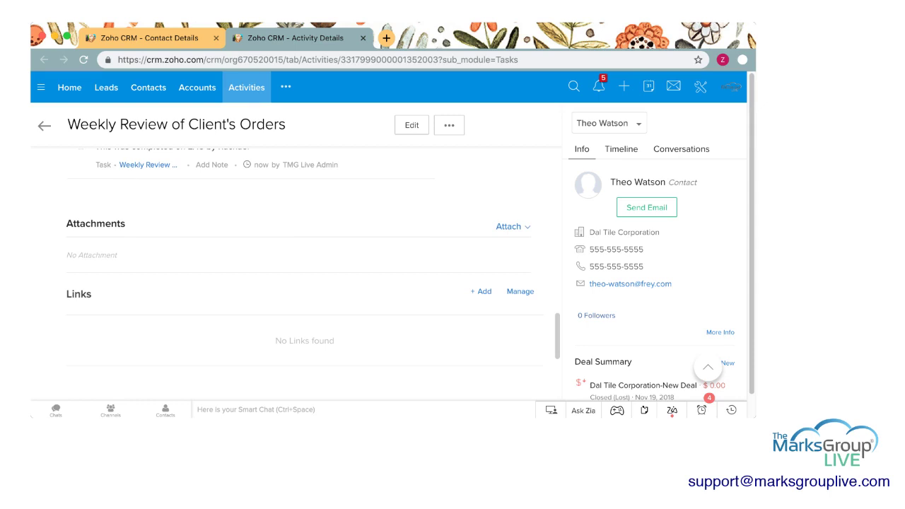
scroll(304, 269, "down", 5)
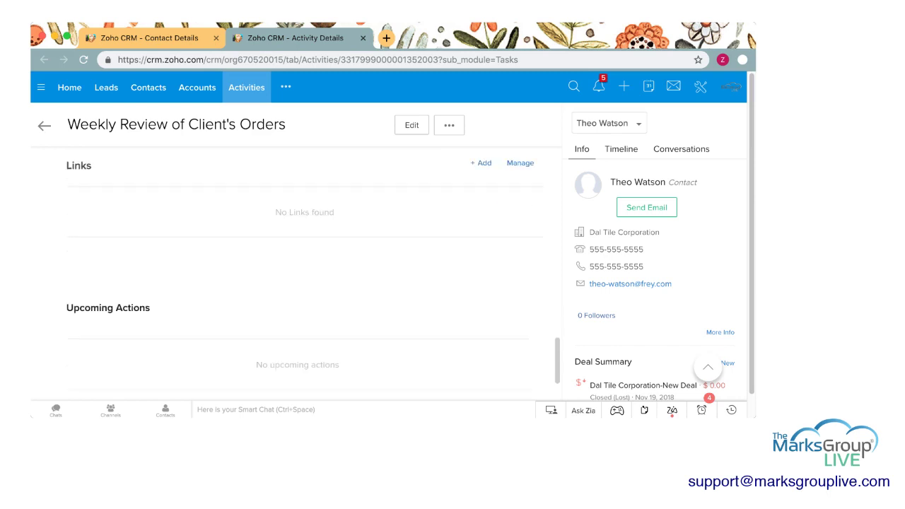
scroll(304, 269, "up", 15)
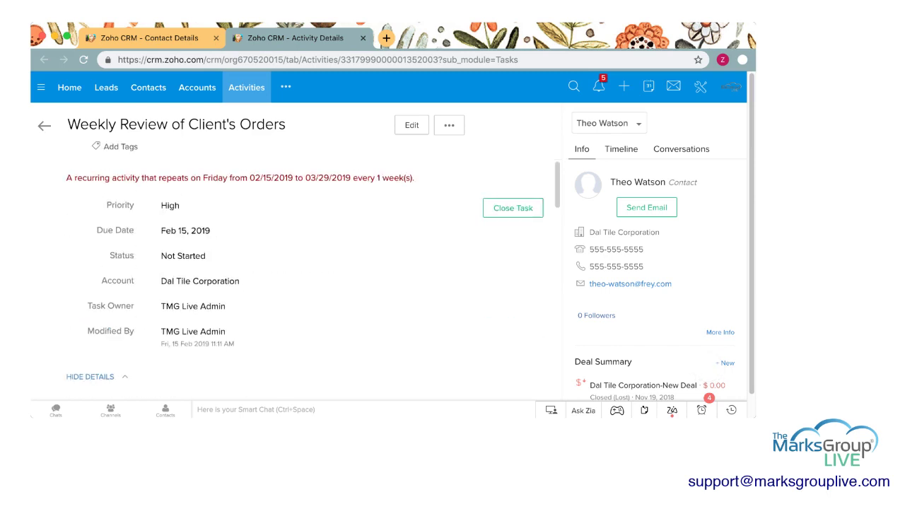
Close the Feb 15 task as Completed and return to the activities list.
left_click(513, 208)
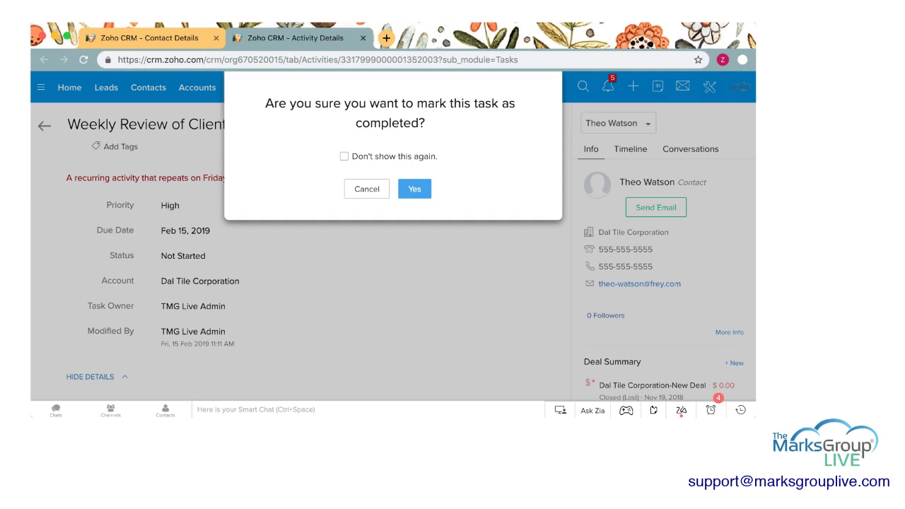
left_click(415, 188)
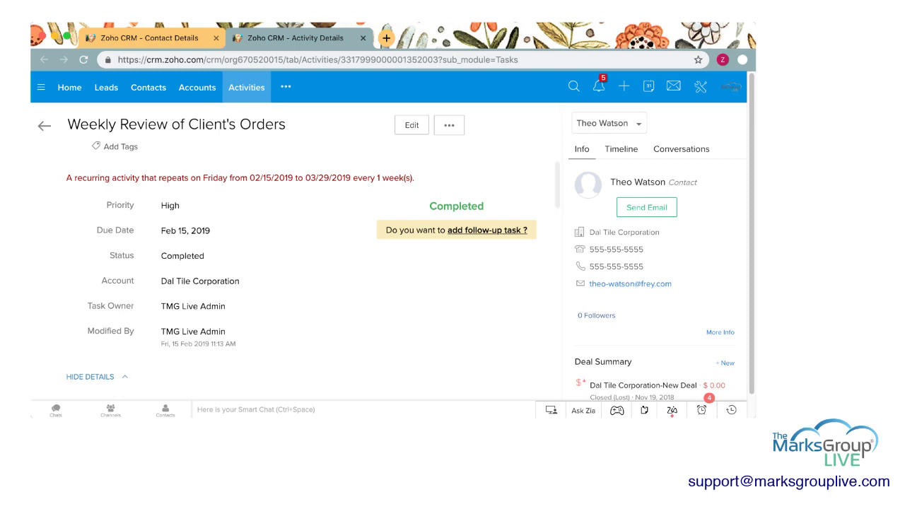
left_click(44, 125)
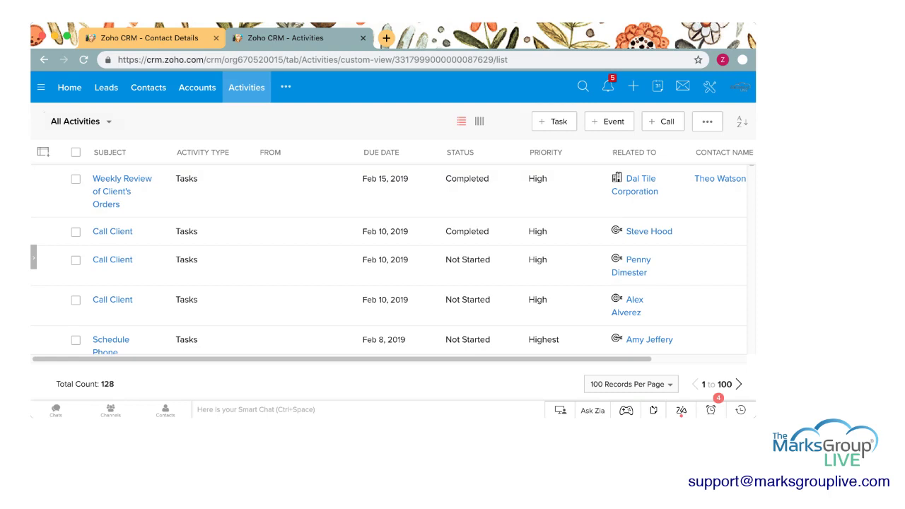
Return to the contact's record and reload it so Next Action shows the Feb 22 Weekly Review task.
left_click(149, 87)
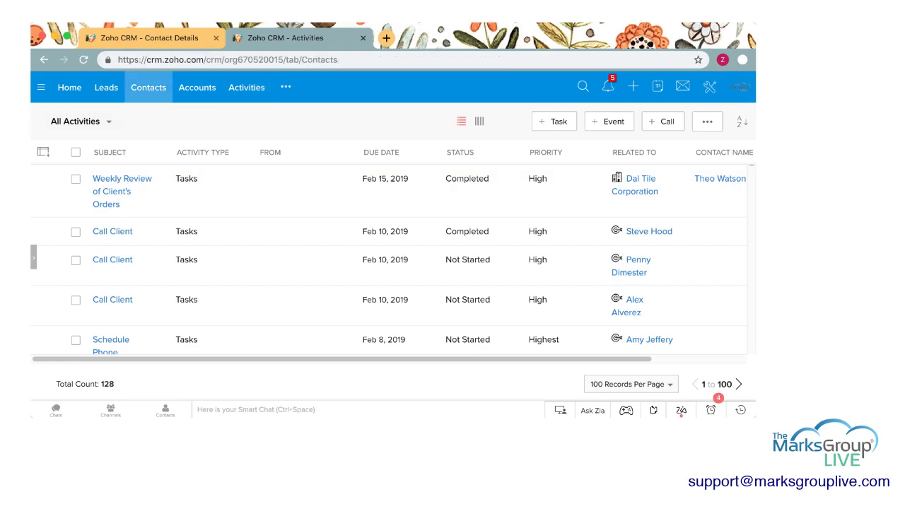
key("ctrl+shift+Tab")
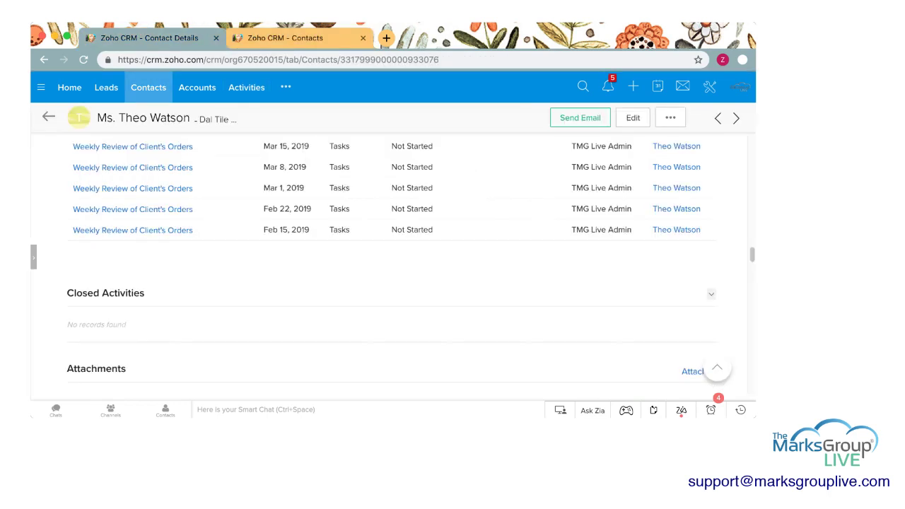
scroll(392, 262, "up", 5)
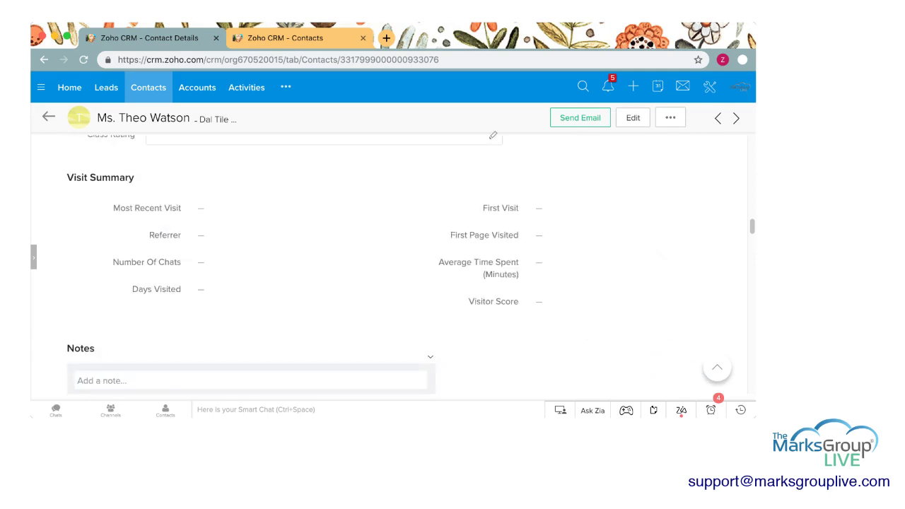
left_click(48, 117)
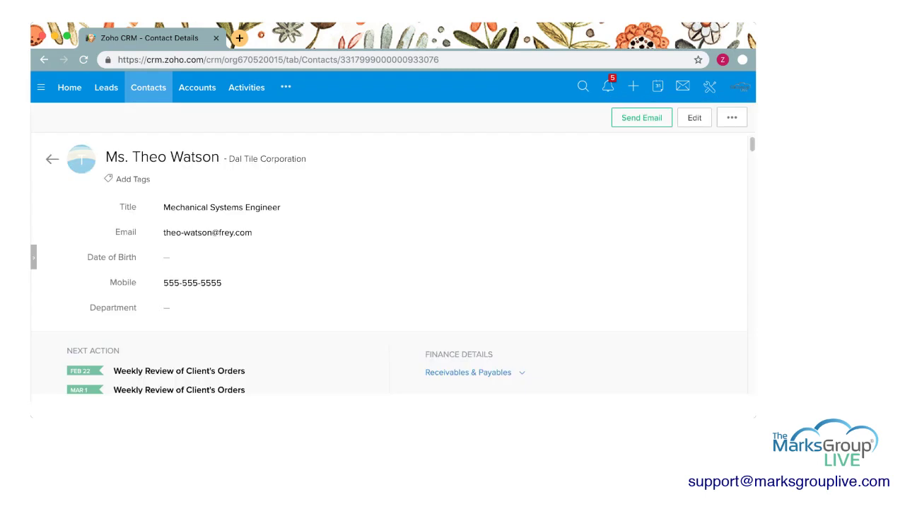
scroll(389, 248, "down", 3)
scroll(389, 276, "down", 1)
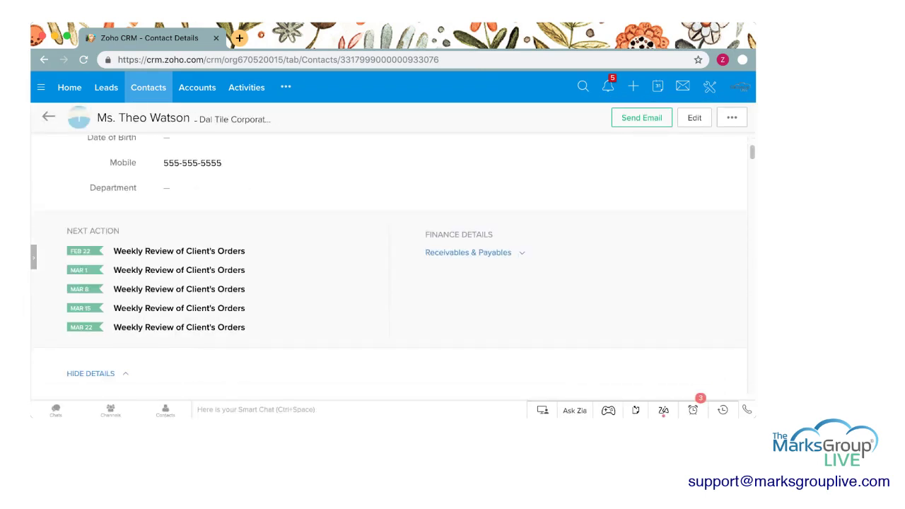
scroll(389, 269, "down", 10)
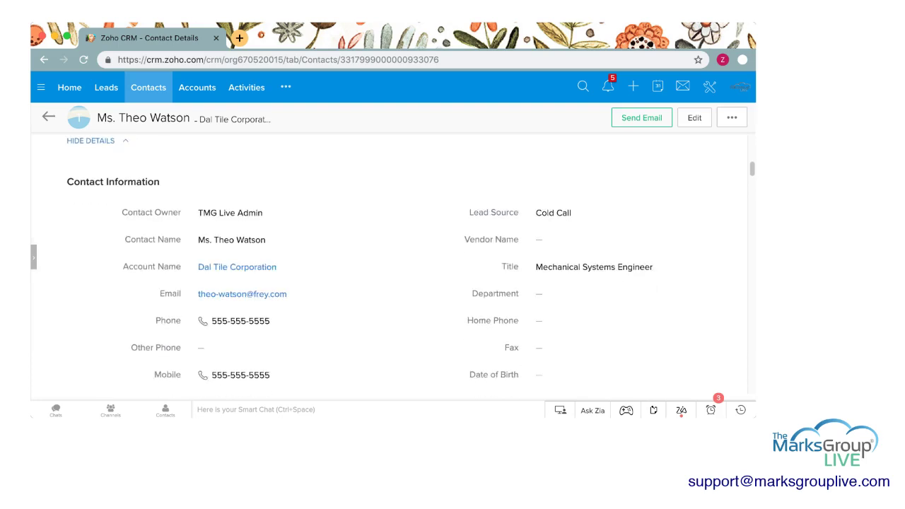
scroll(389, 269, "down", 8)
scroll(389, 269, "up", 1)
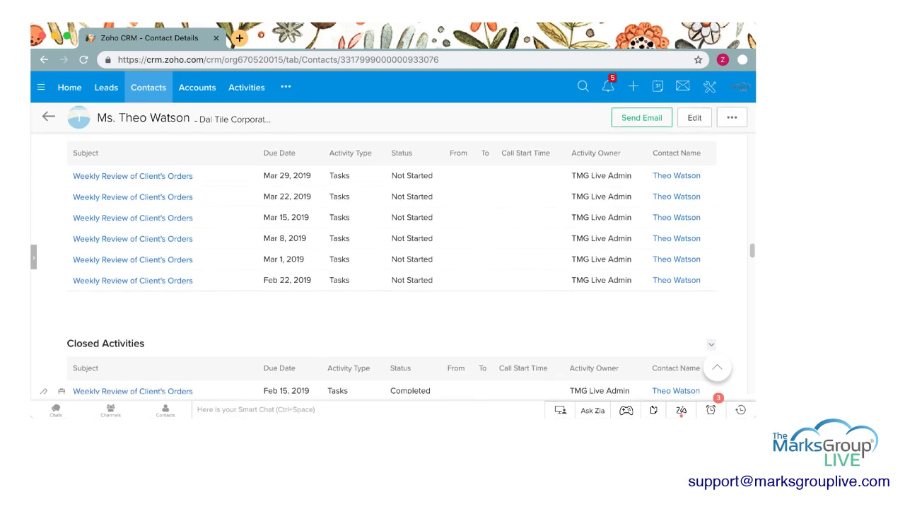
scroll(377, 266, "down", 1)
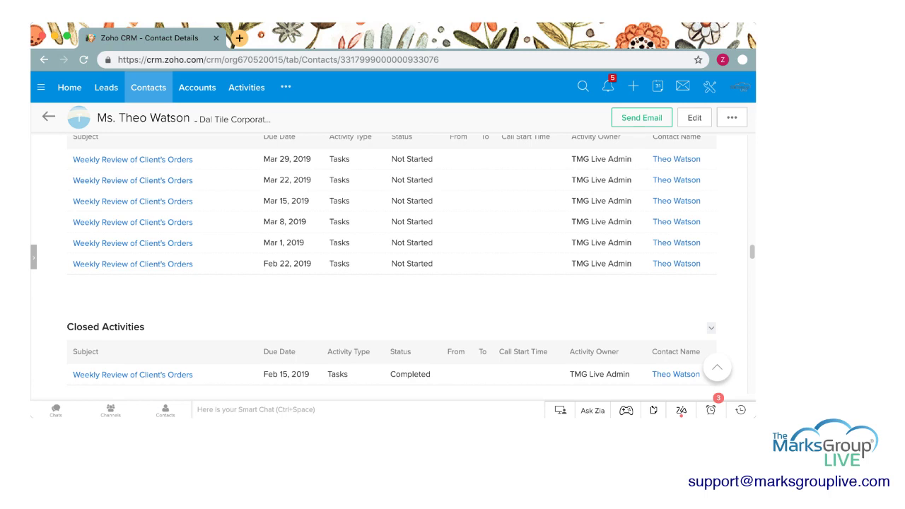
scroll(391, 261, "up", 1)
scroll(391, 260, "down", 1)
scroll(391, 256, "down", 1)
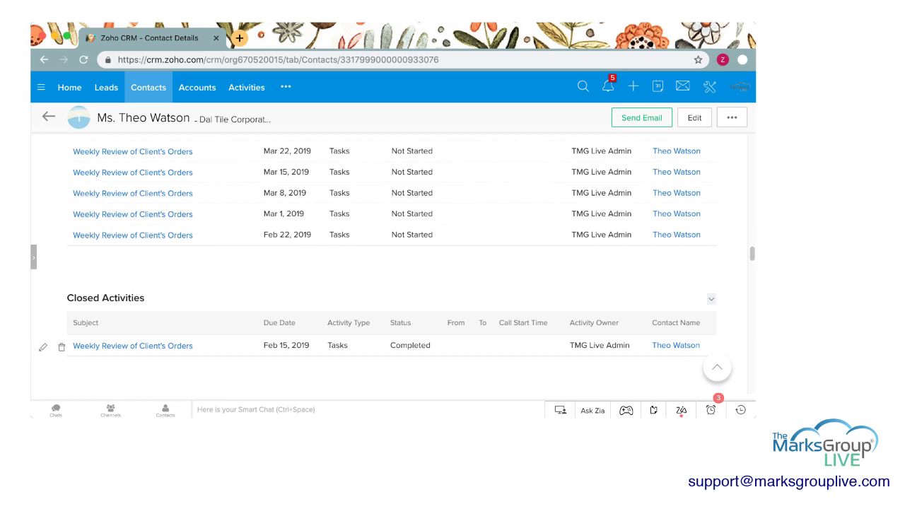
scroll(354, 240, "down", 1)
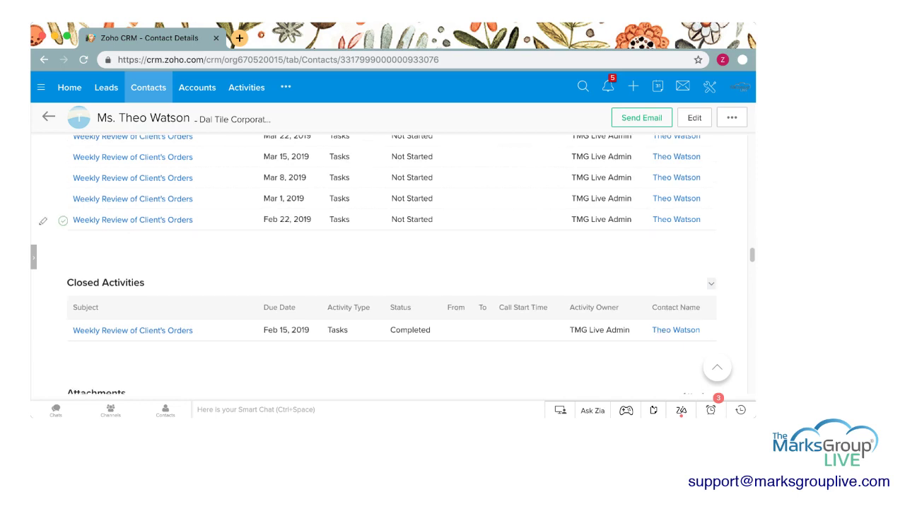
scroll(354, 240, "up", 2)
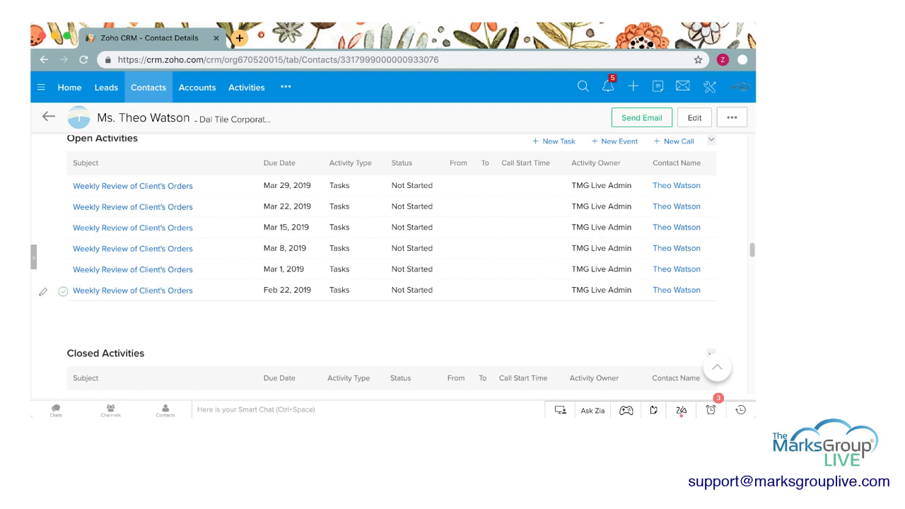
scroll(393, 261, "down", 1)
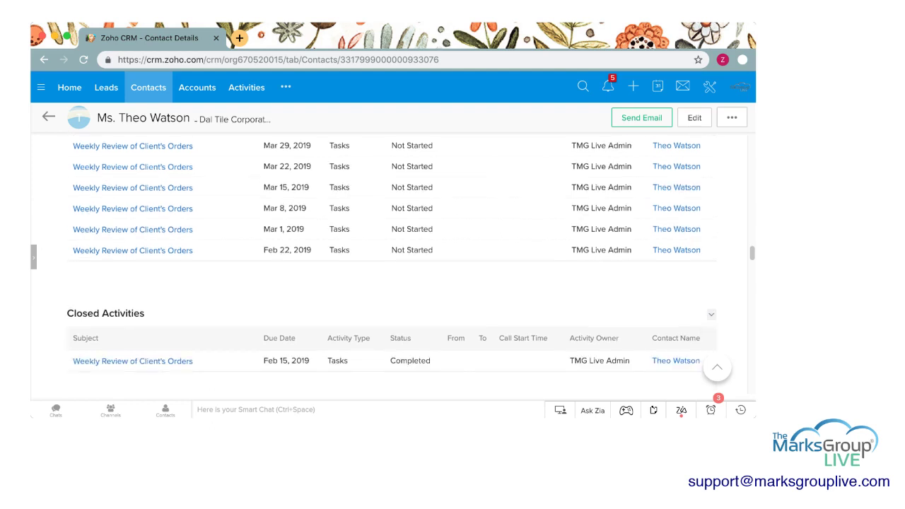
scroll(391, 257, "down", 1)
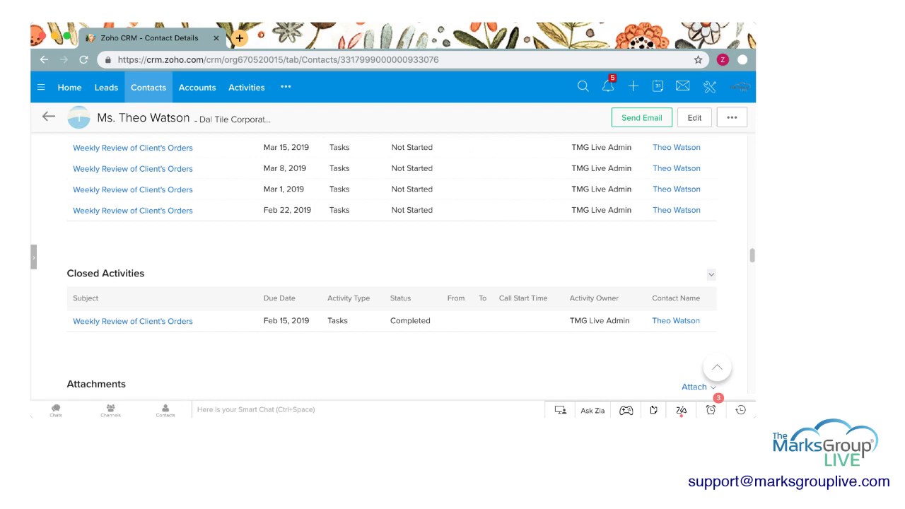
scroll(53, 212, "up", 2)
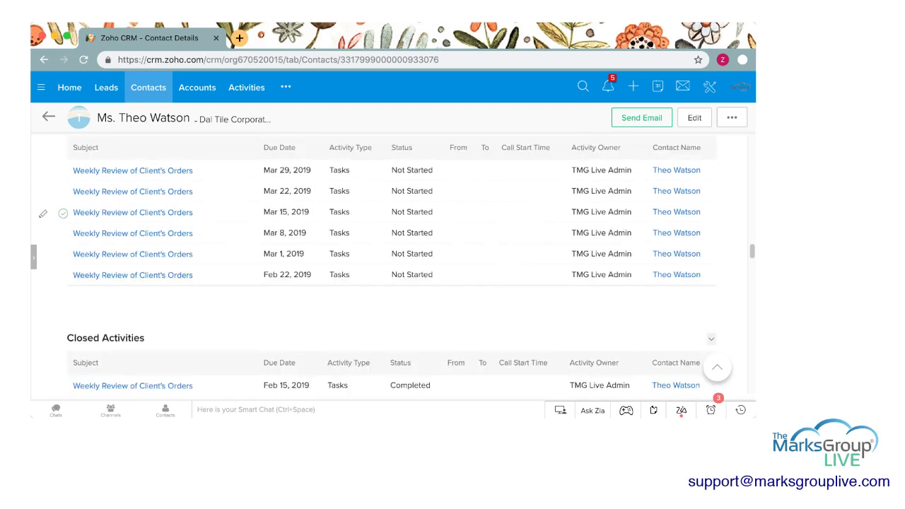